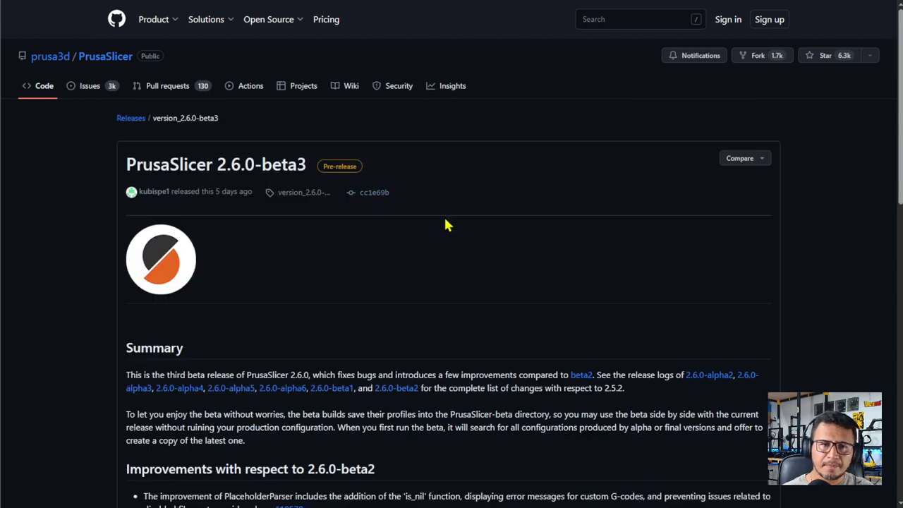
Review the PrusaSlicer 2.6.0-beta3 release notes, including improvements, bug fixes and the downloadable assets.
scroll(446, 228, down, 10)
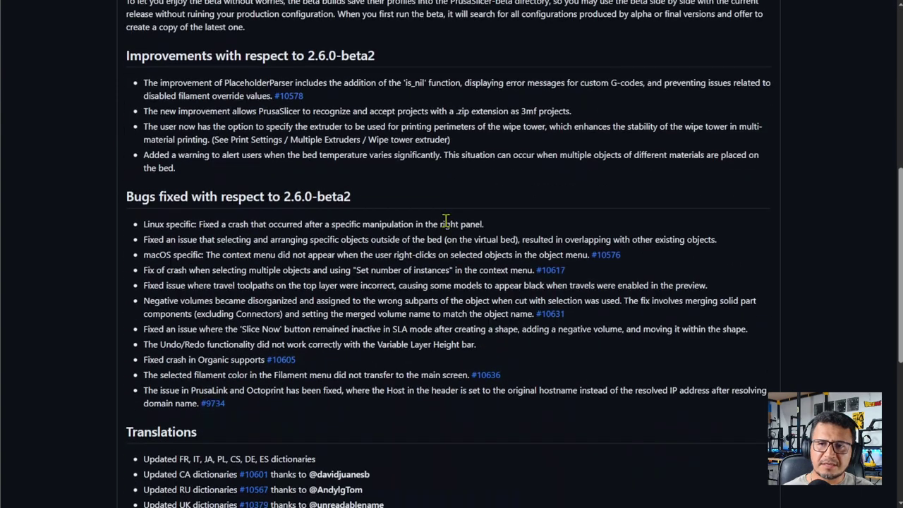
scroll(446, 228, down, 3)
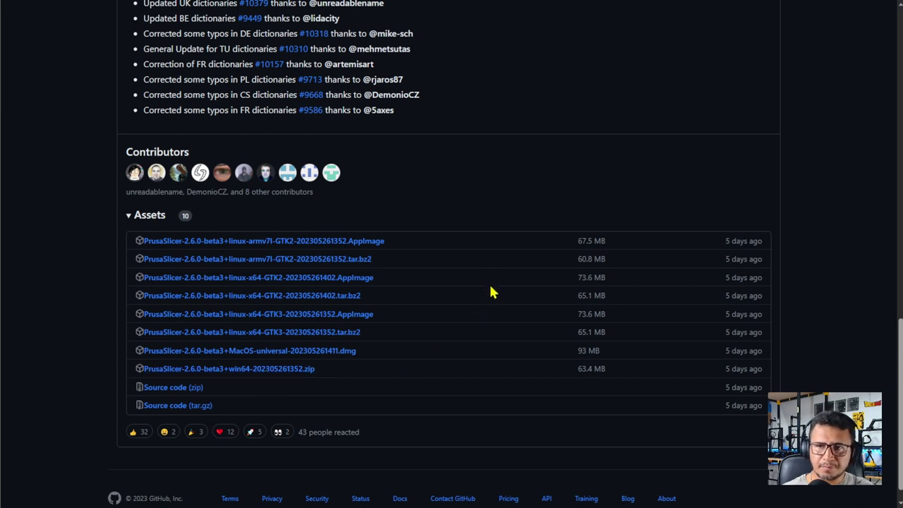
scroll(492, 293, up, 15)
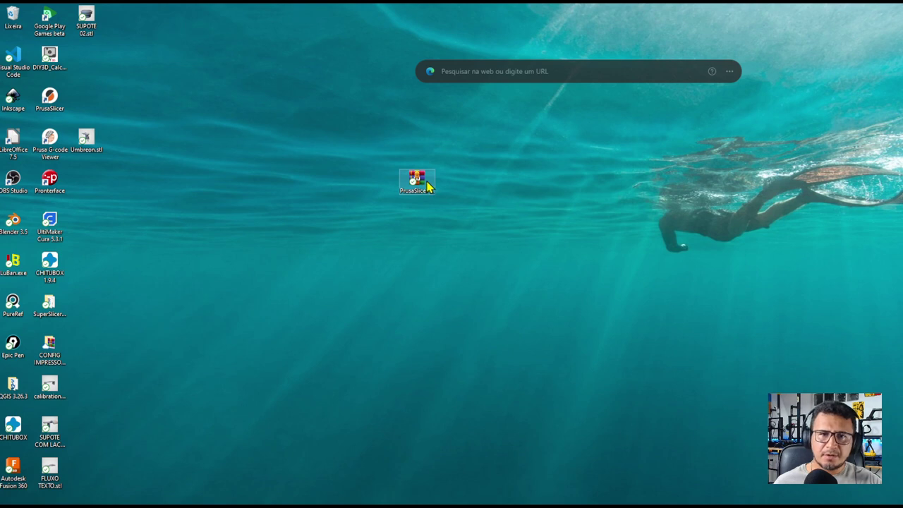
click(424, 185)
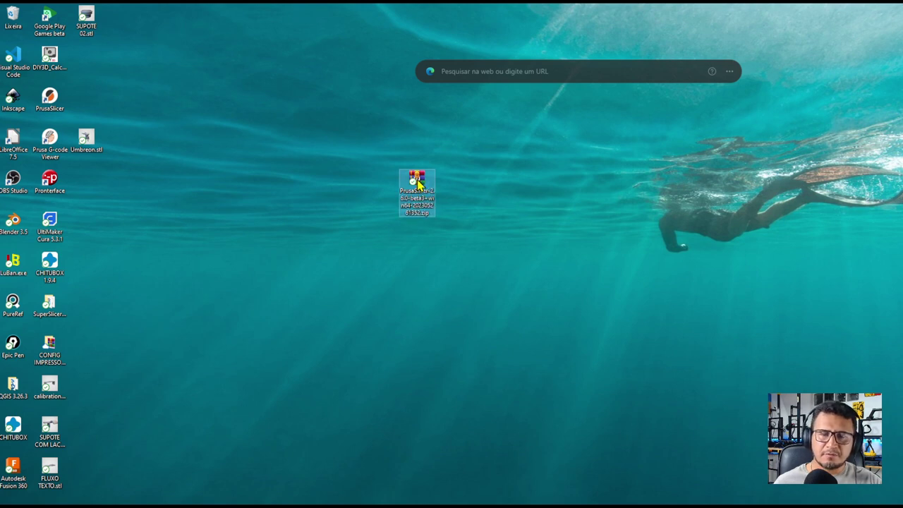
double_click(417, 183)
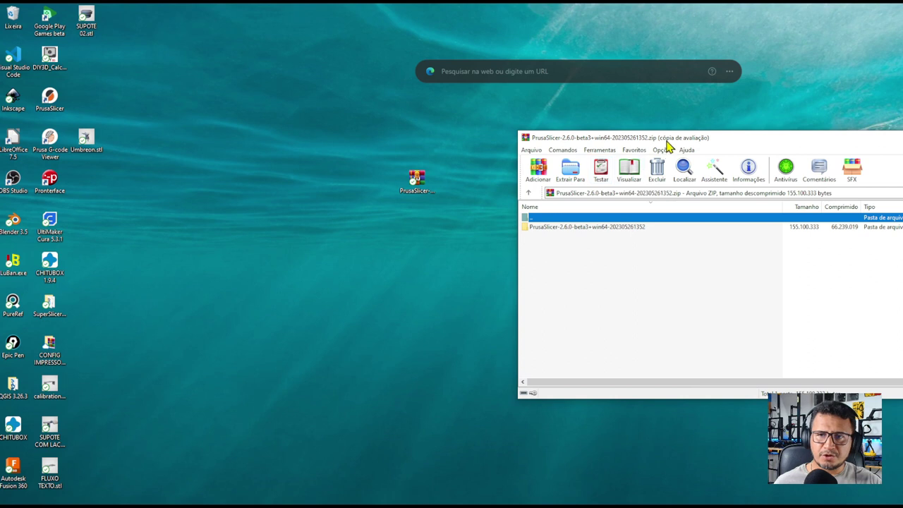
drag(667, 147, 591, 149)
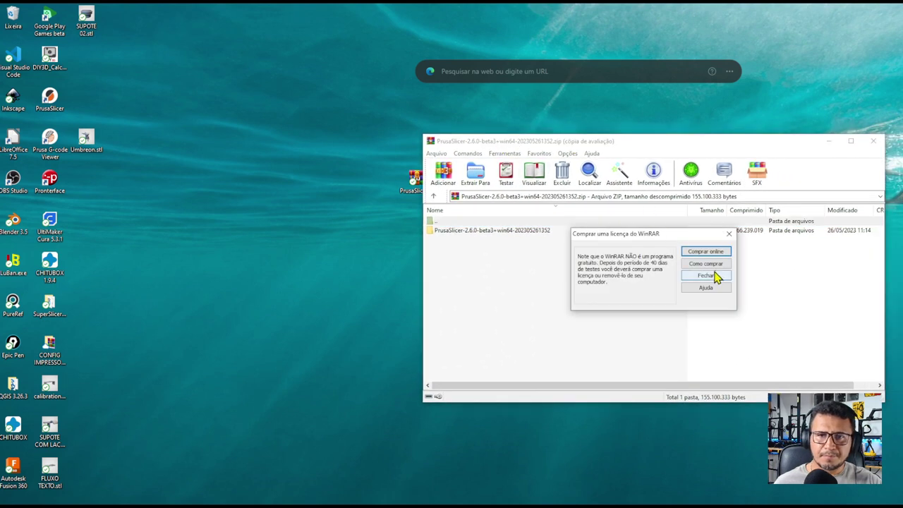
click(705, 276)
drag(635, 141, 427, 147)
click(385, 235)
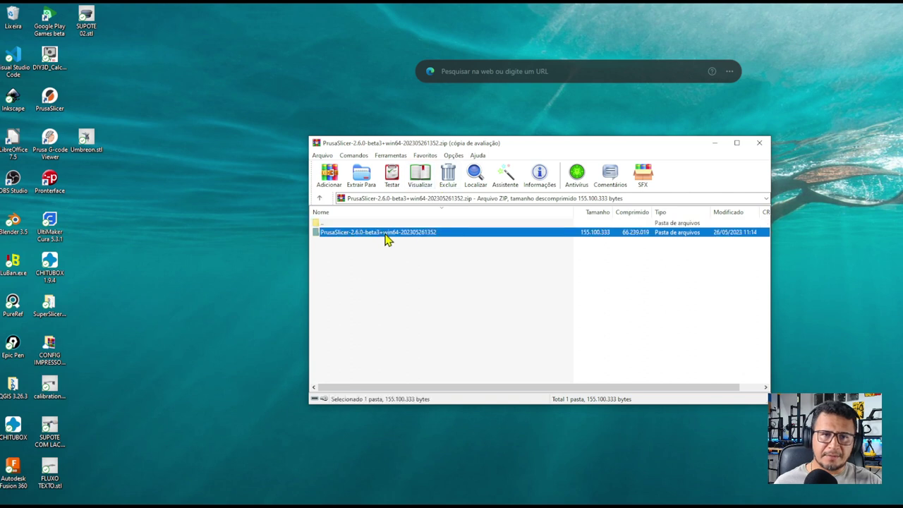
drag(385, 240, 319, 251)
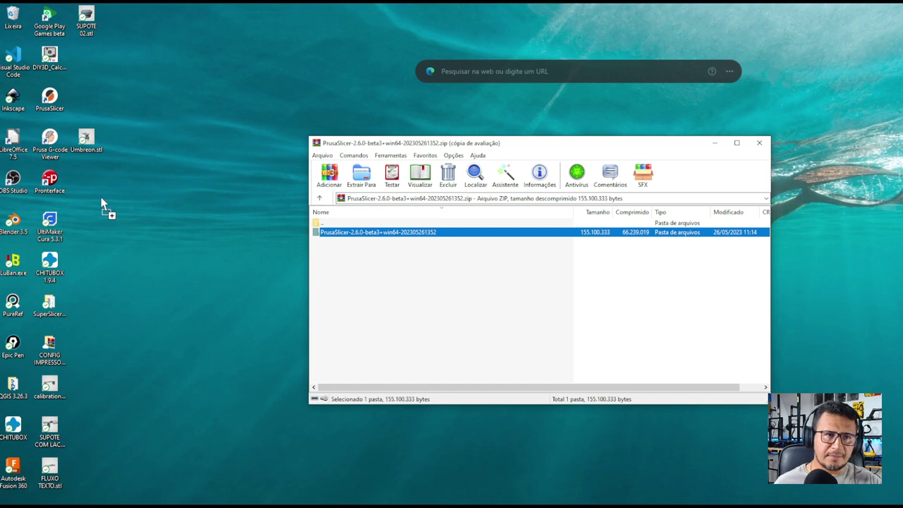
drag(102, 205, 96, 203)
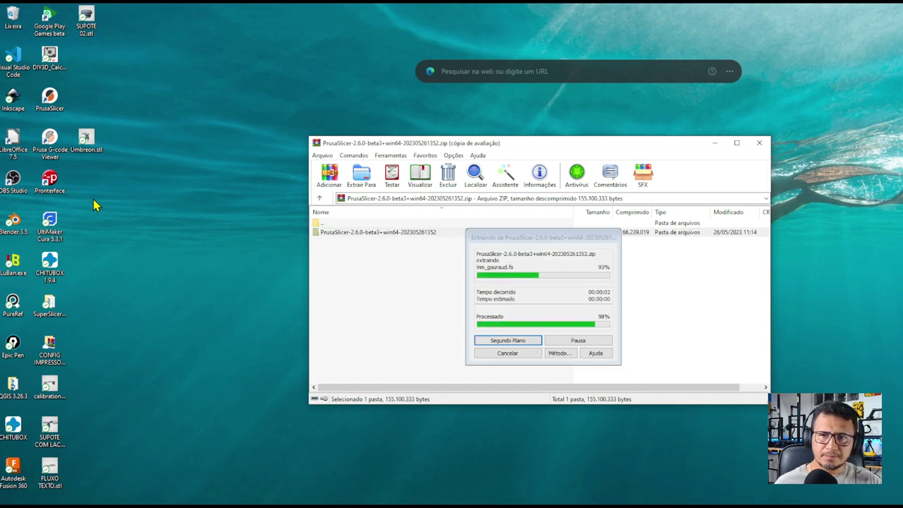
click(760, 143)
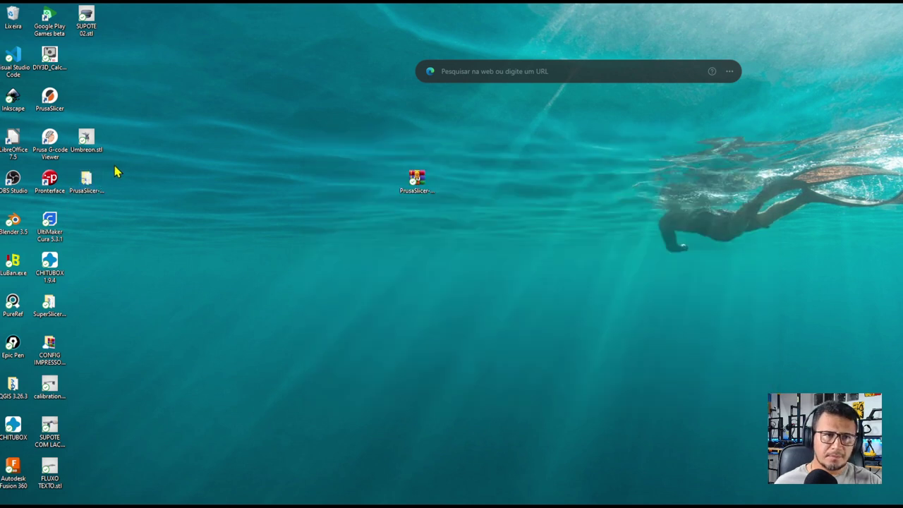
Launch prusa-slicer.exe from the extracted PrusaSlicer-2.6.0-beta3 folder.
double_click(87, 182)
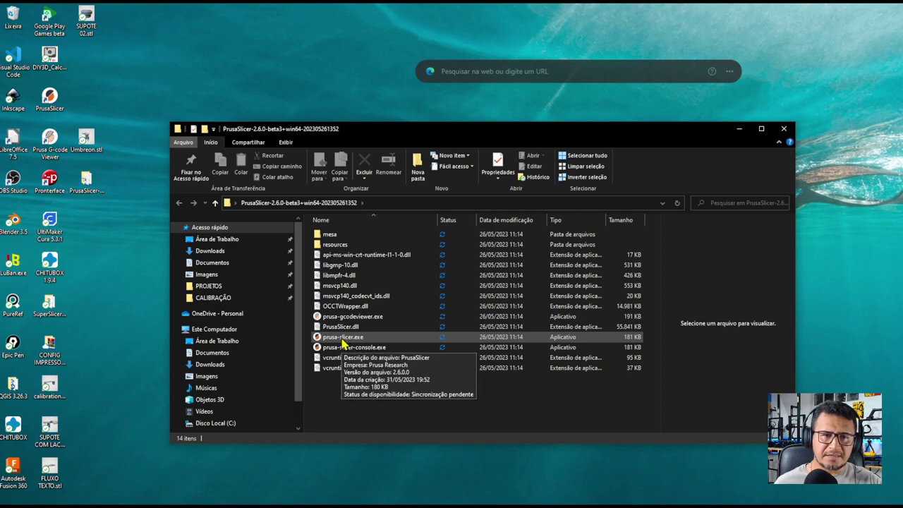
click(343, 338)
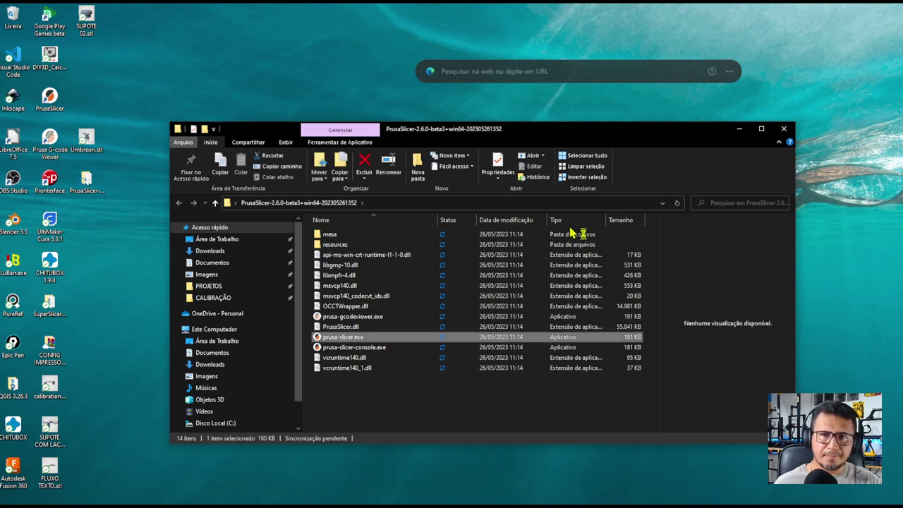
double_click(355, 339)
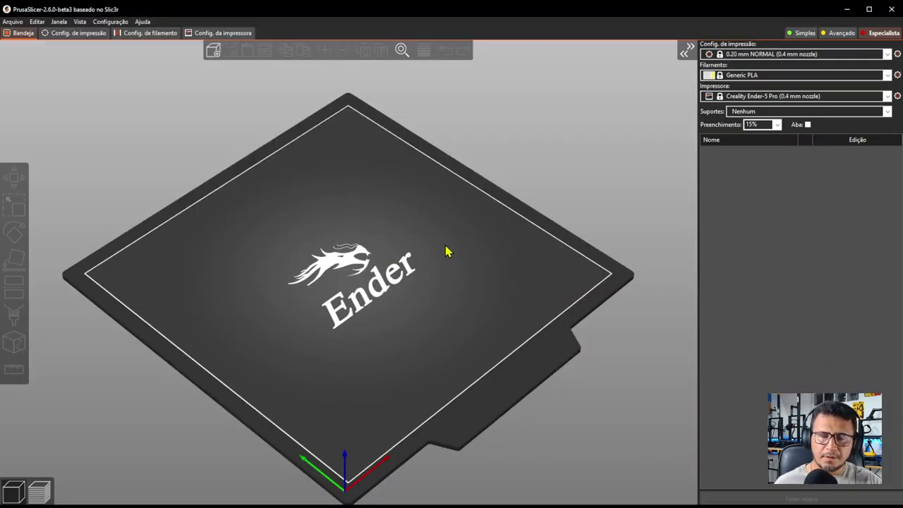
Import the Umbreon.stl model from the desktop onto the print bed.
mouse_move(421, 300)
mouse_down()
mouse_move(409, 322)
mouse_move(421, 303)
mouse_up()
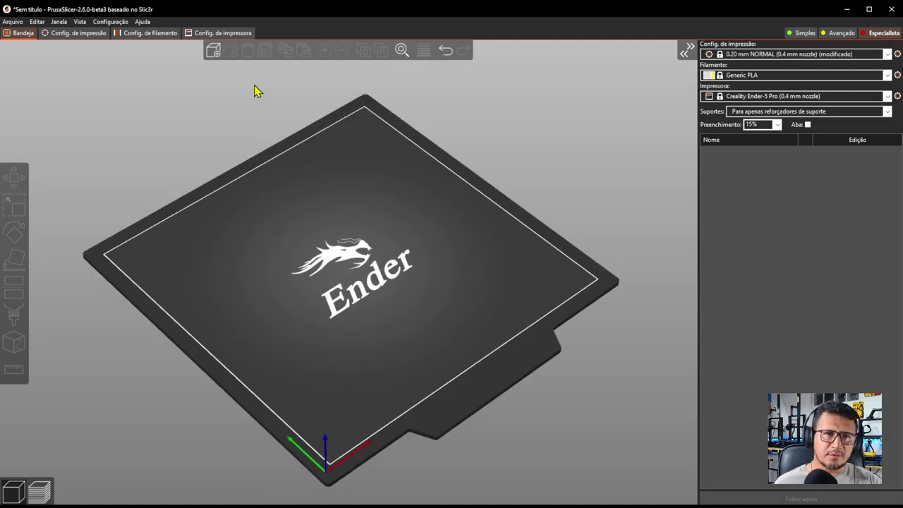
click(213, 52)
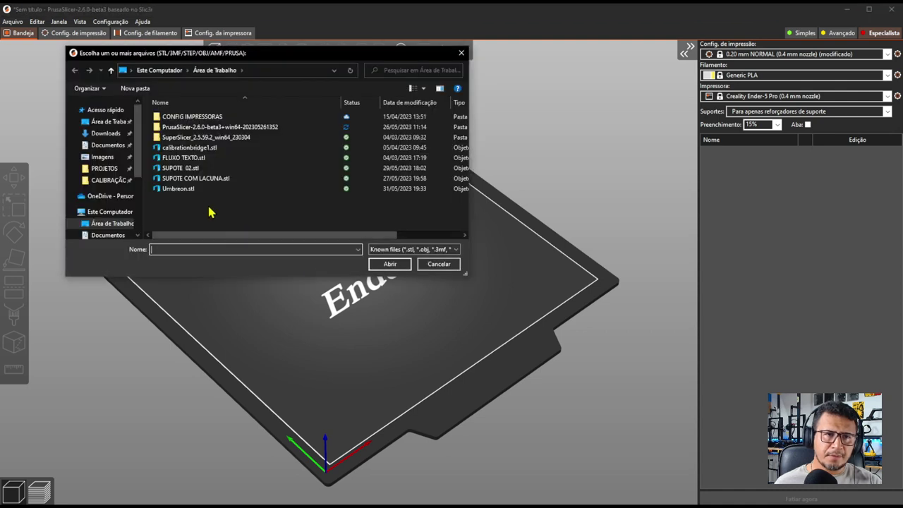
click(185, 188)
click(389, 263)
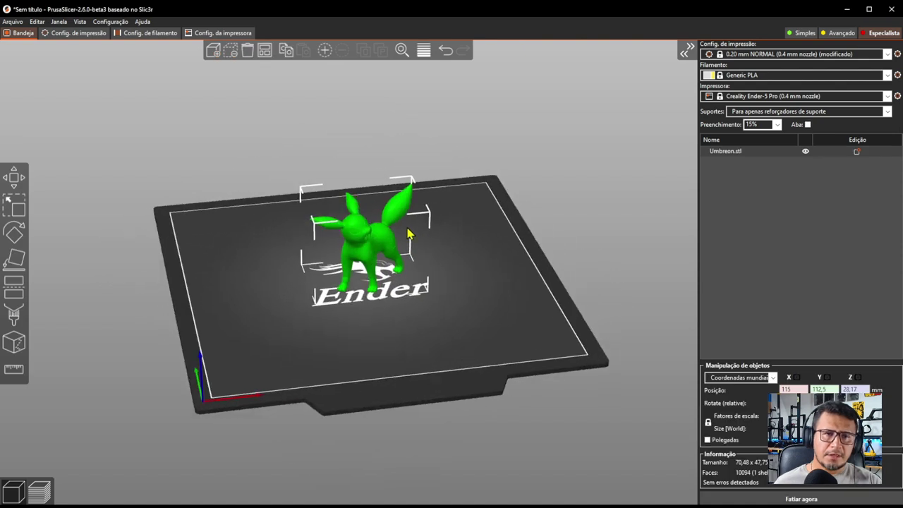
scroll(433, 277, up, 4)
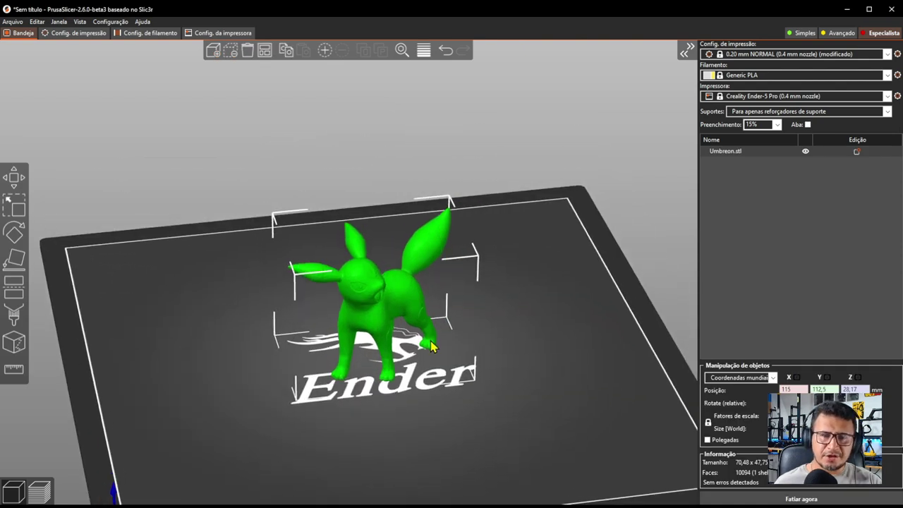
scroll(431, 341, up, 1)
scroll(480, 356, up, 2)
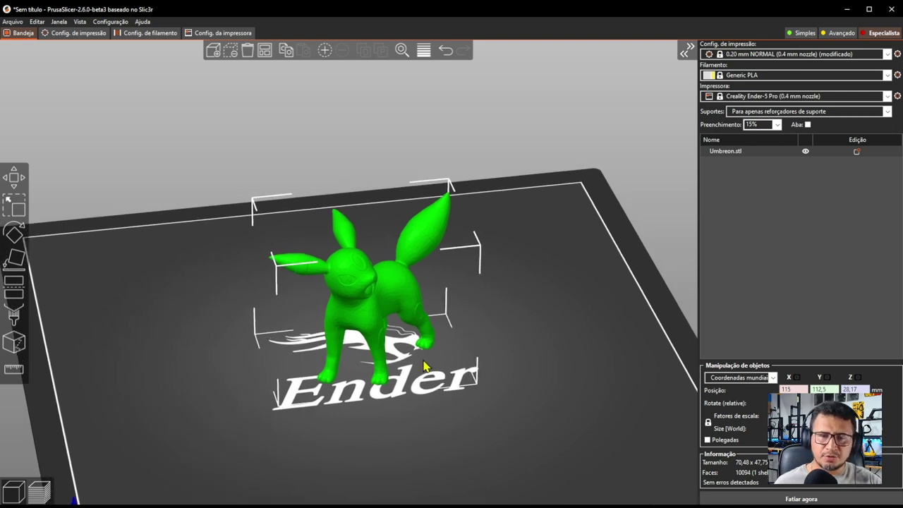
drag(489, 377, 424, 342)
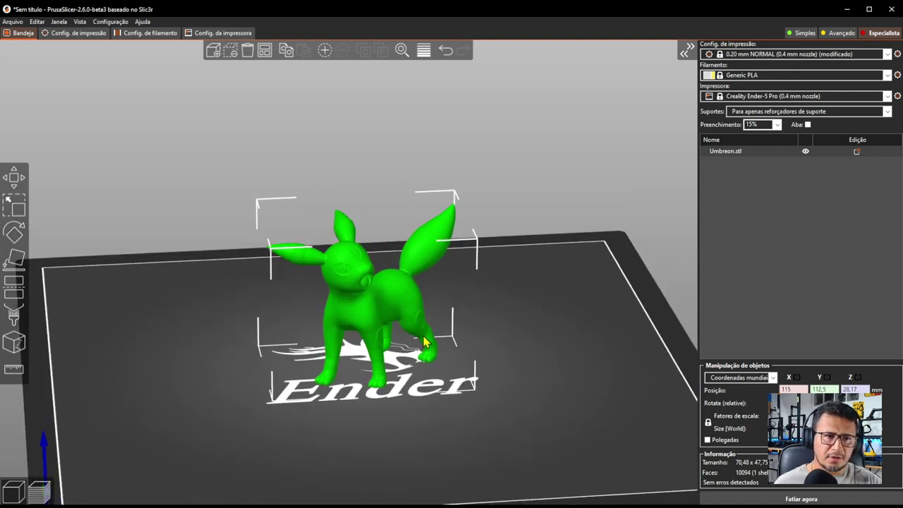
Paint support enforcers on the Umbreon model with Automatic painting and inspect the painted areas from below.
click(14, 316)
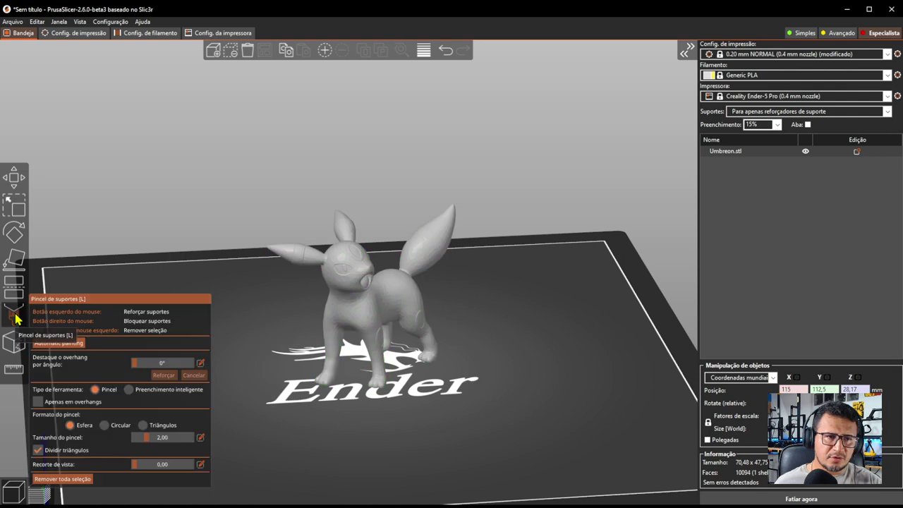
click(59, 344)
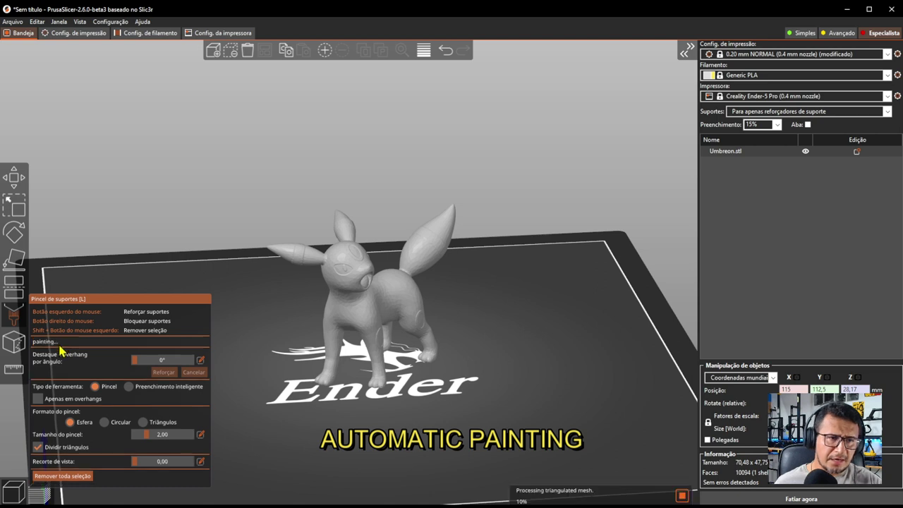
mouse_move(500, 365)
mouse_down()
mouse_move(498, 332)
mouse_move(397, 327)
mouse_move(306, 294)
mouse_up()
scroll(315, 294, up, 3)
drag(504, 256, 504, 177)
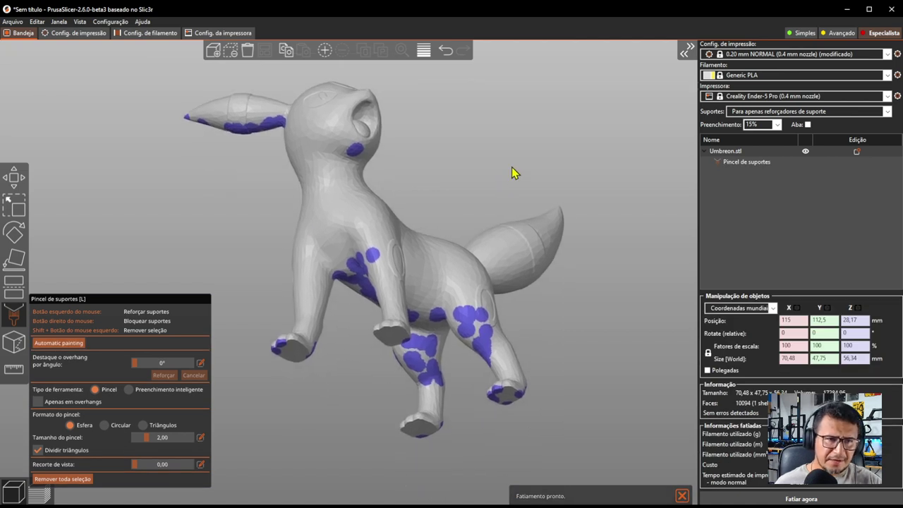
drag(466, 186, 468, 209)
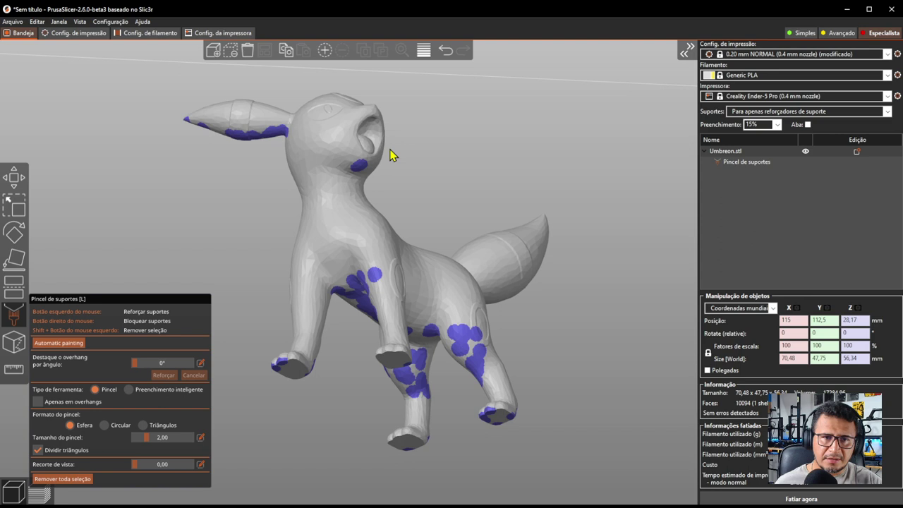
scroll(388, 151, up, 1)
scroll(415, 166, up, 1)
mouse_move(435, 179)
mouse_down()
mouse_move(454, 188)
mouse_move(437, 185)
mouse_up()
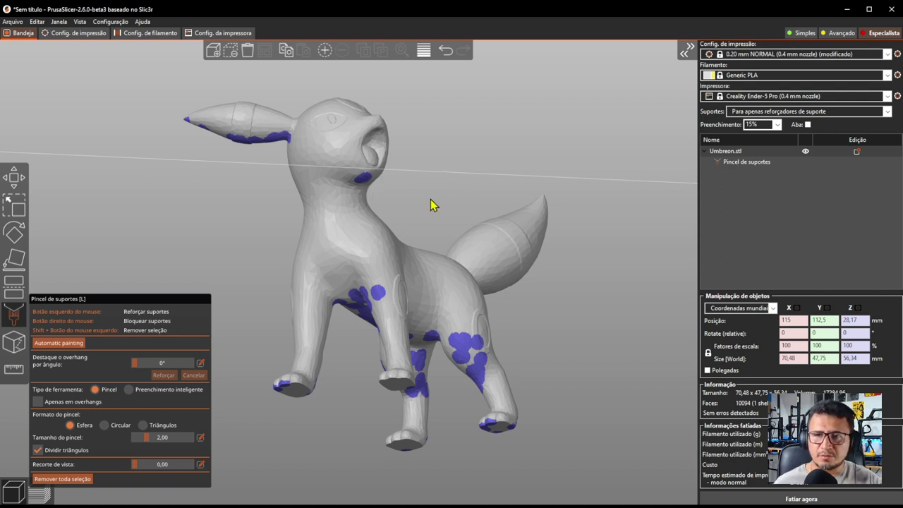
Set supports to "Para apenas reforçadores de suporte", slice the model and inspect the supports in the preview from several angles.
click(763, 113)
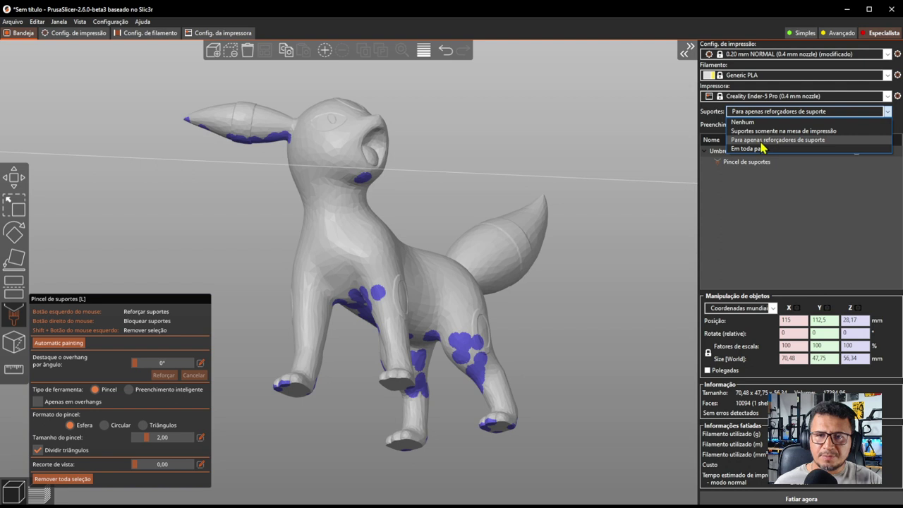
click(765, 141)
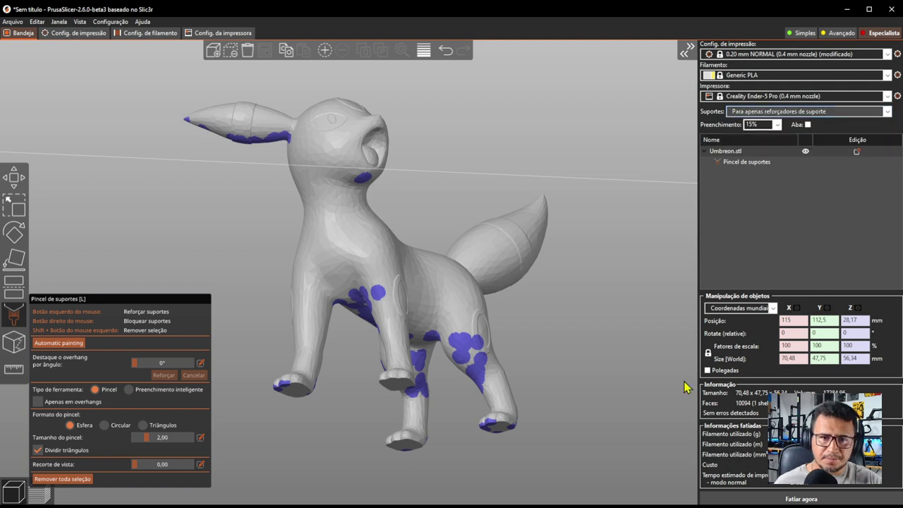
click(769, 501)
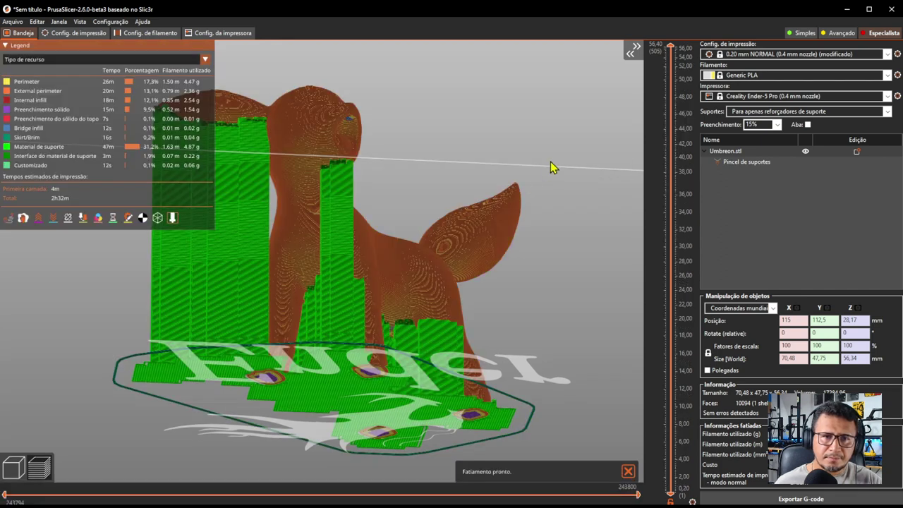
drag(552, 167, 506, 270)
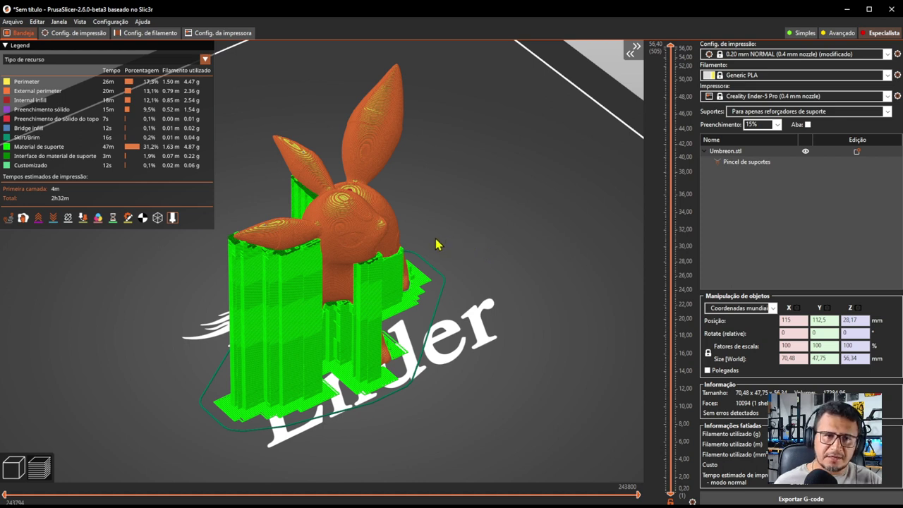
middle_drag(436, 245, 459, 262)
drag(486, 269, 475, 247)
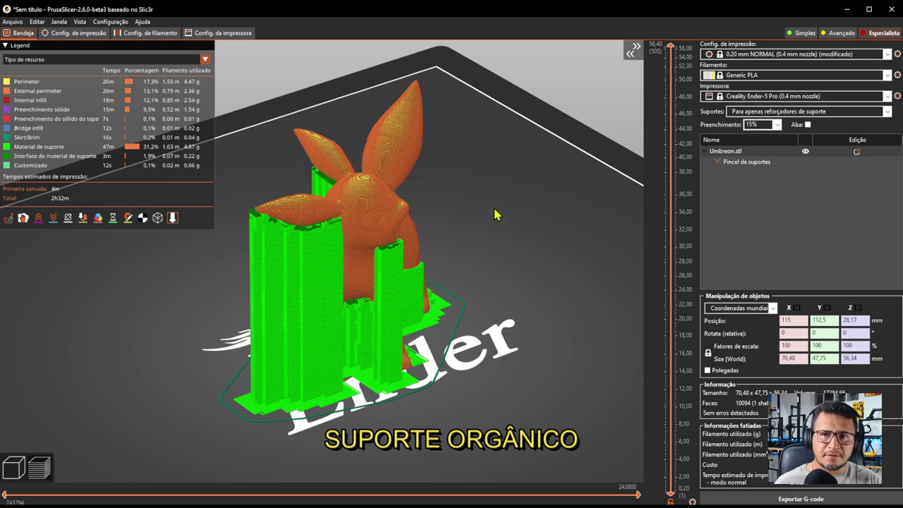
Enable automatic support generation and set the support style to Organic in the print settings' support material options.
click(76, 33)
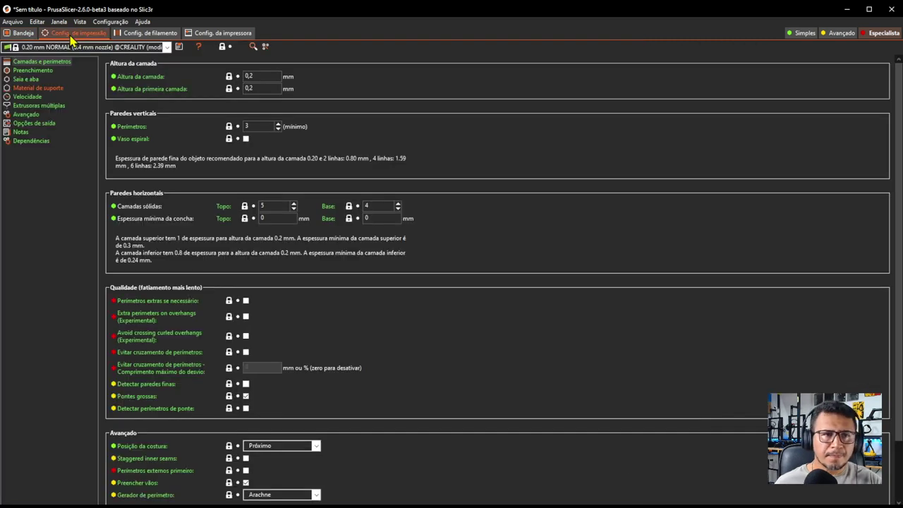
click(41, 90)
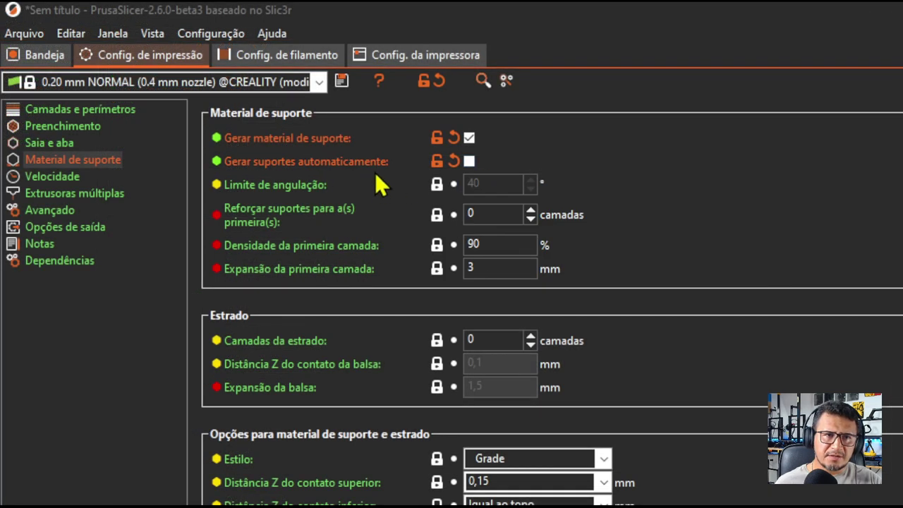
click(470, 163)
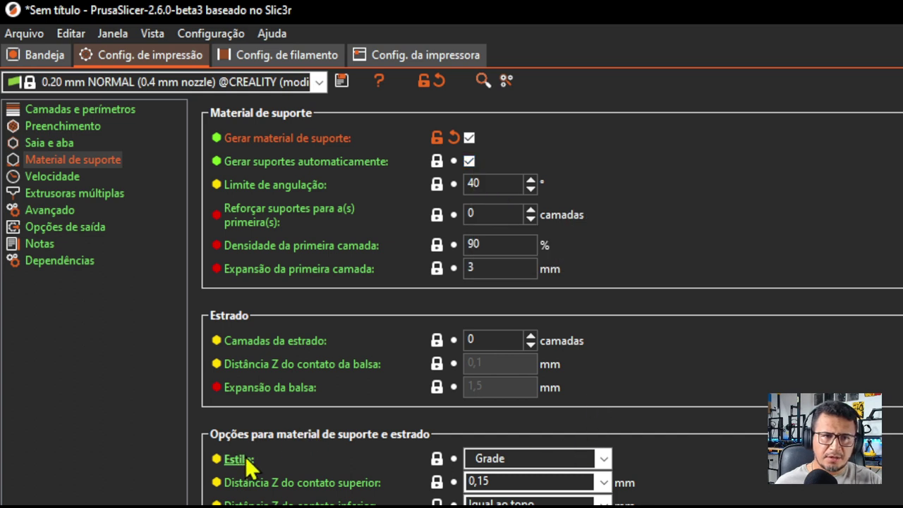
click(604, 459)
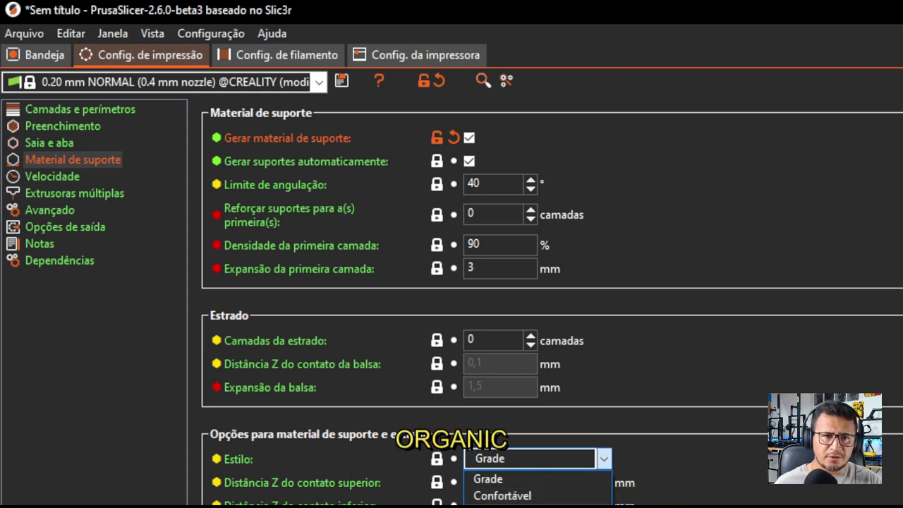
click(502, 505)
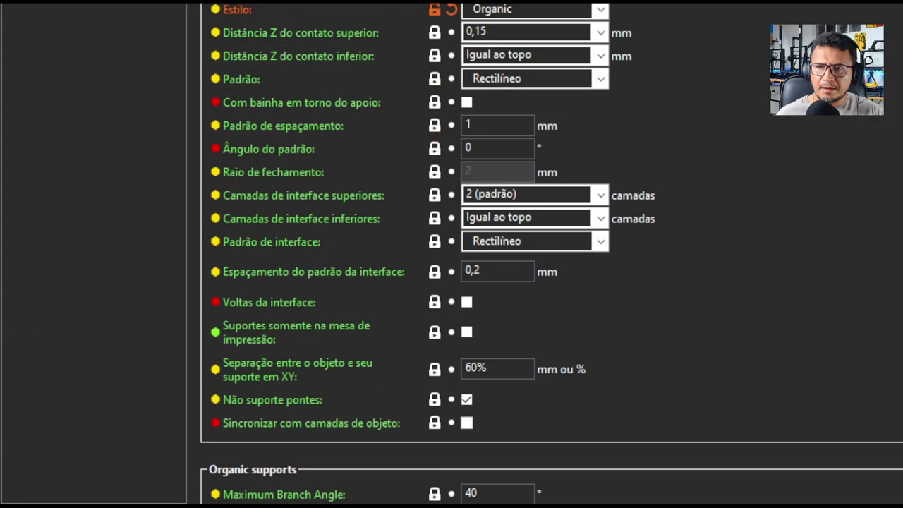
scroll(767, 243, down, 3)
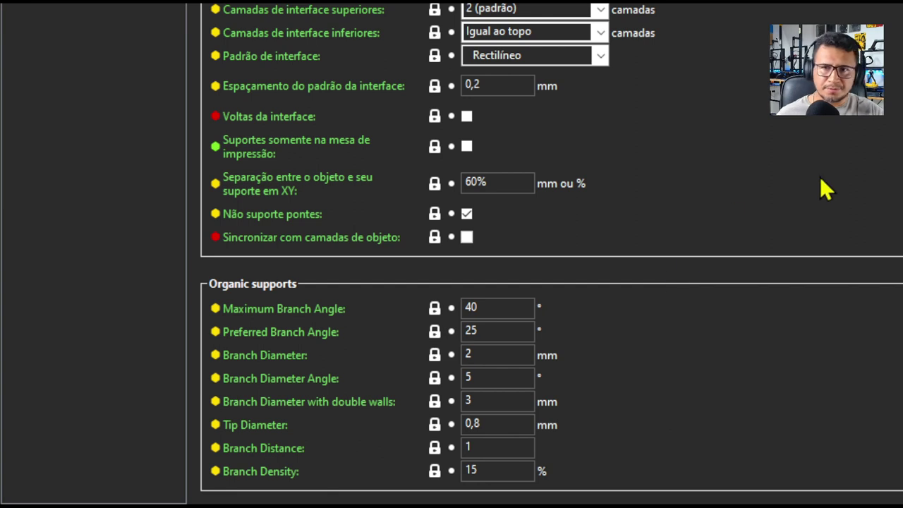
Check the available support styles, keep Organic, and slice the Umbreon model.
scroll(820, 178, up, 2)
scroll(820, 176, up, 1)
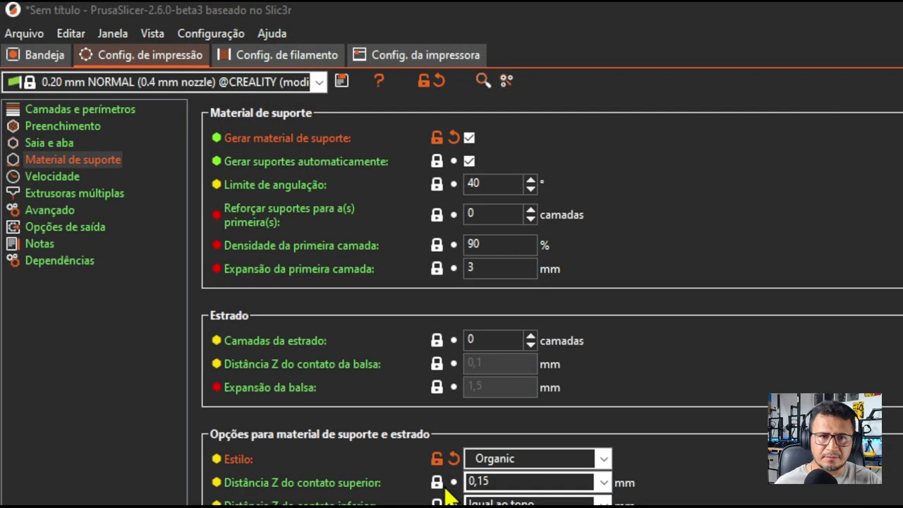
click(603, 458)
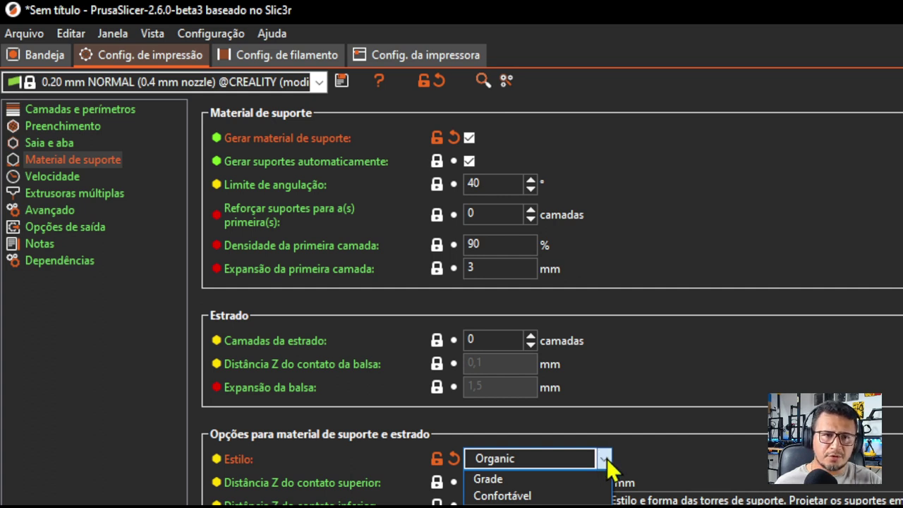
click(604, 460)
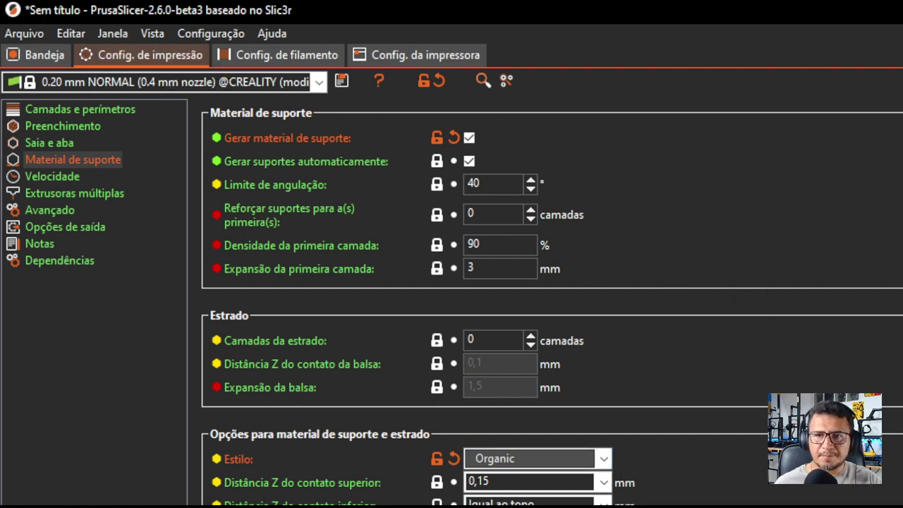
click(41, 56)
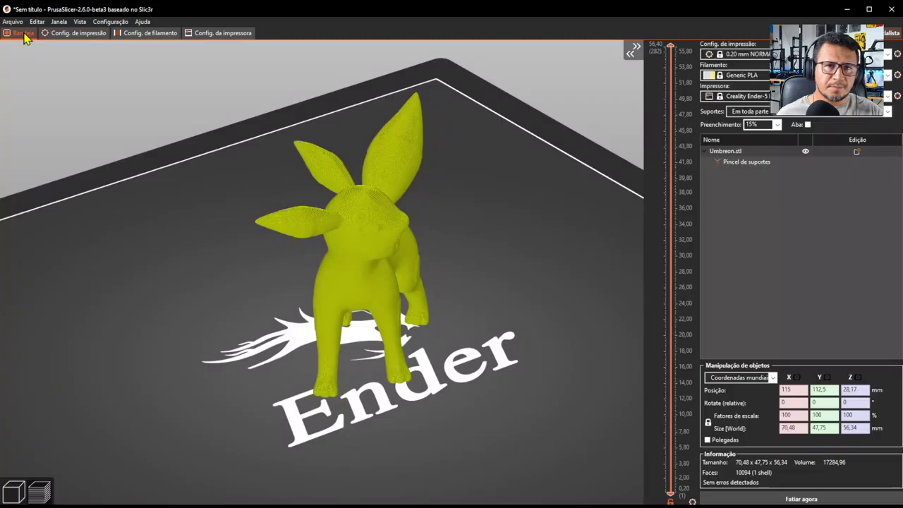
drag(515, 268, 504, 277)
key(ctrl+r)
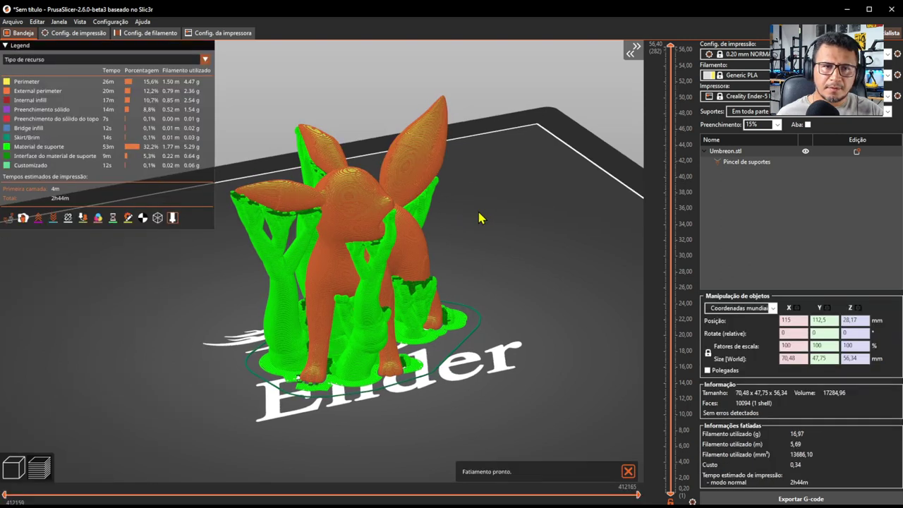
Examine how the organic supports reach the Umbreon's ears, chin, belly and tail from the front, side and rear.
drag(478, 216, 466, 214)
right_drag(495, 220, 524, 271)
drag(523, 268, 595, 254)
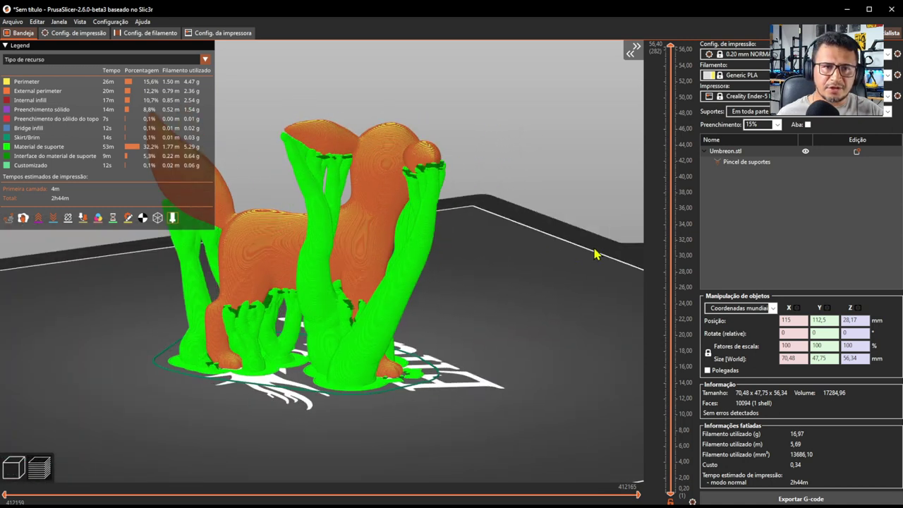
drag(534, 246, 439, 241)
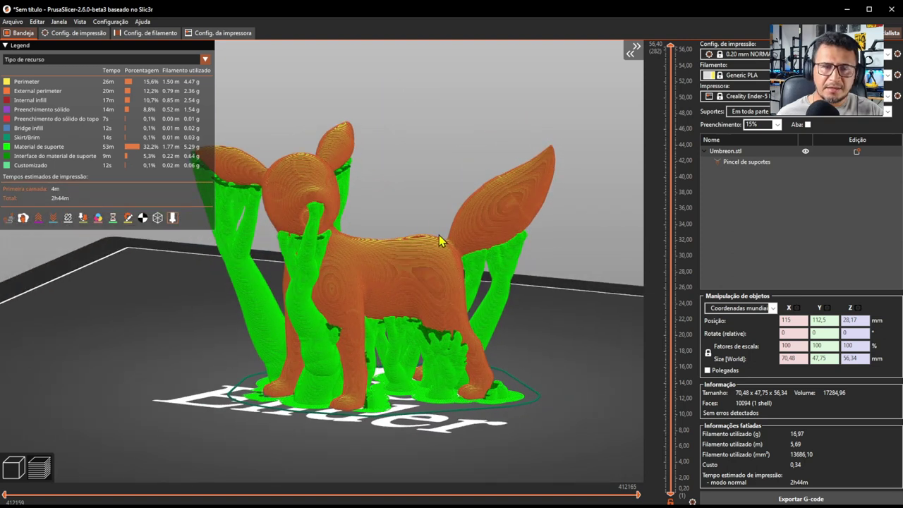
middle_drag(405, 195, 434, 230)
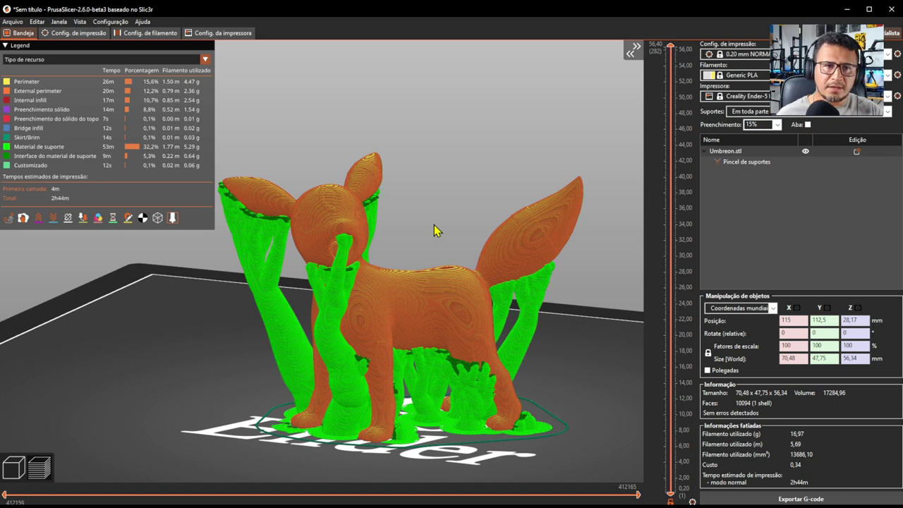
middle_drag(434, 225, 437, 212)
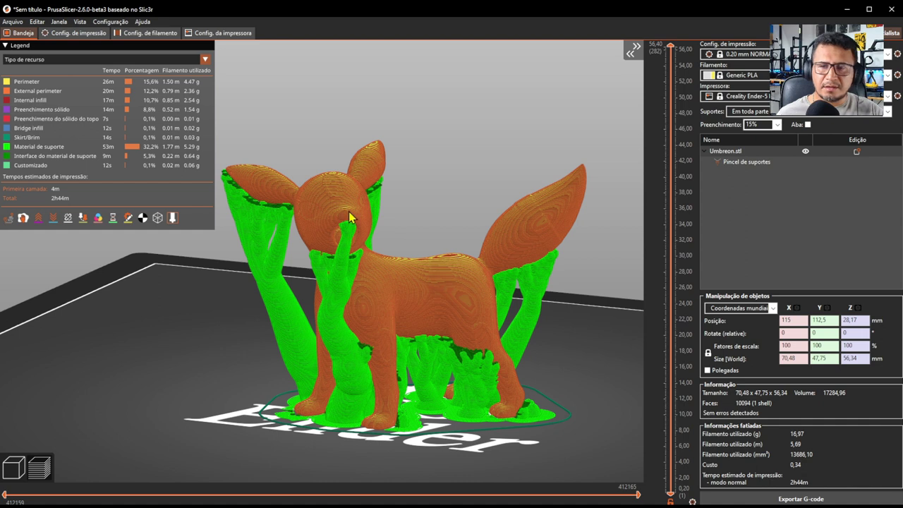
drag(458, 207, 562, 218)
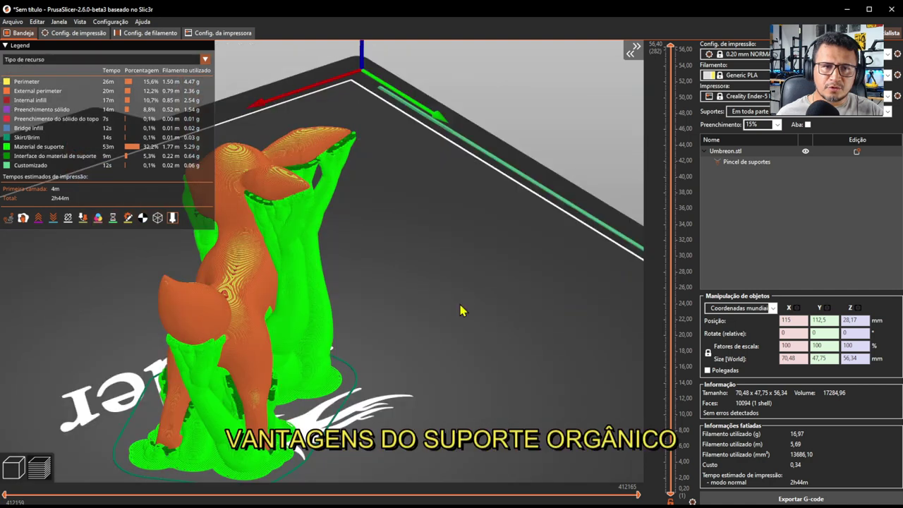
mouse_move(460, 311)
mouse_down()
mouse_move(526, 303)
mouse_move(456, 308)
mouse_up()
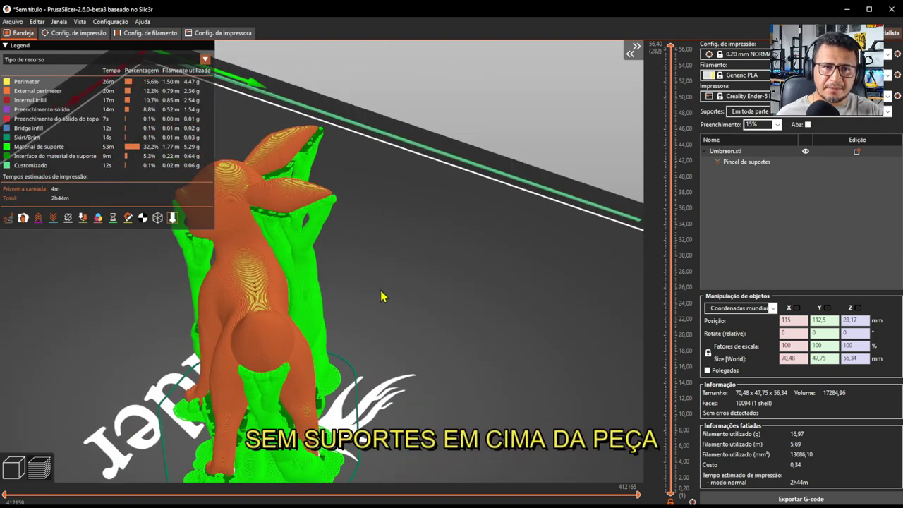
drag(381, 296, 494, 245)
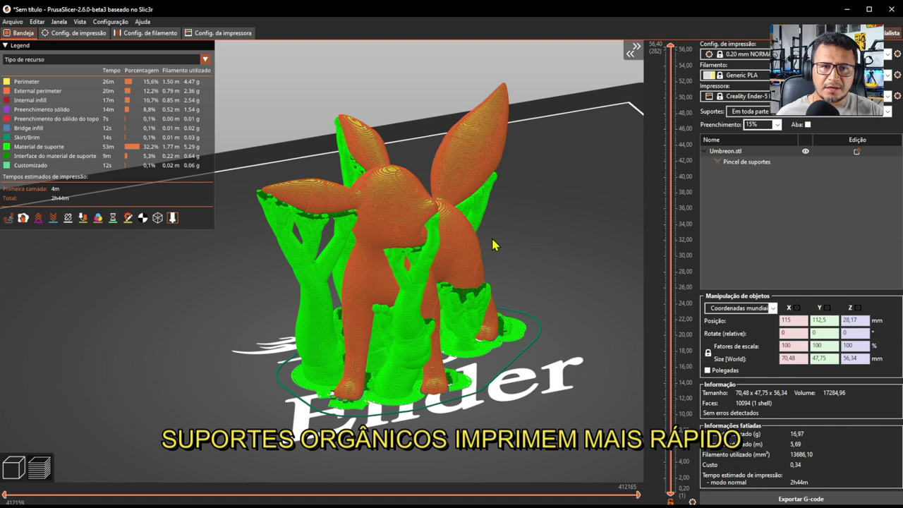
Examine the organic support branches and their contact points up close, and check the sliced model's filament use and print time.
scroll(535, 243, up, 3)
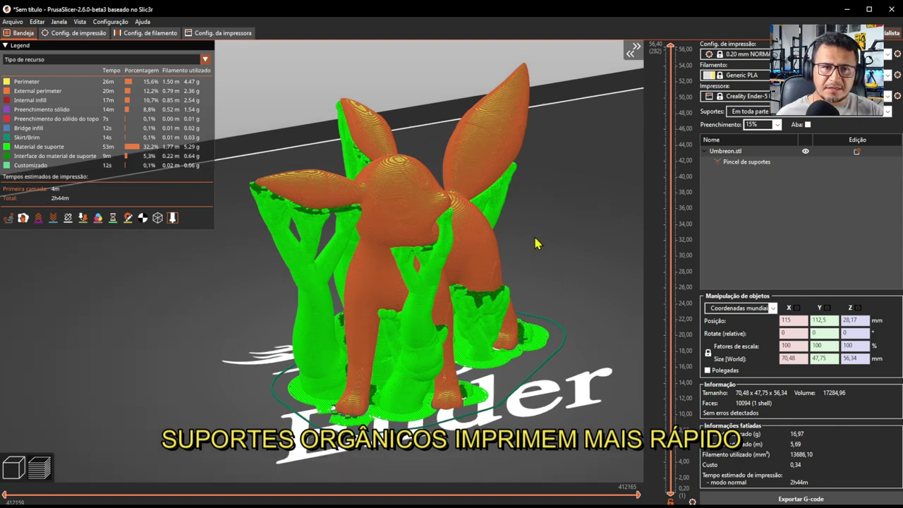
scroll(494, 259, down, 1)
drag(535, 281, 540, 273)
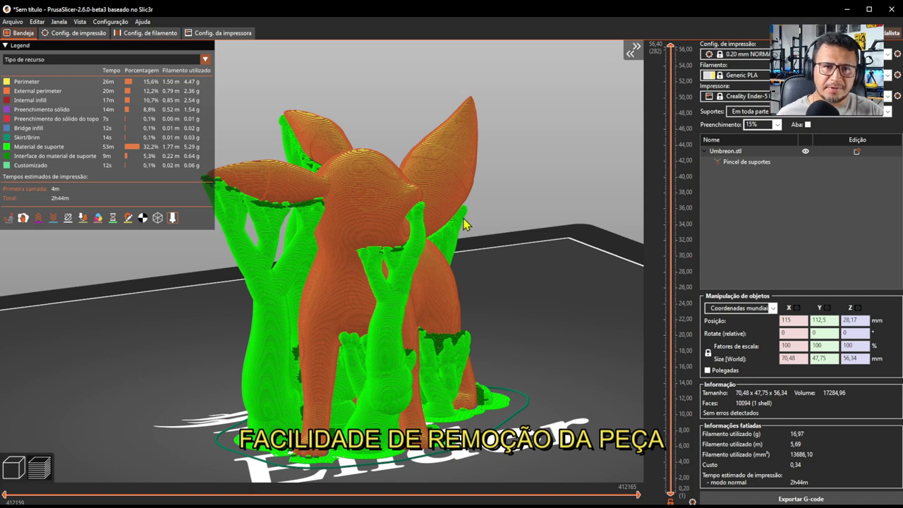
scroll(433, 219, up, 3)
drag(582, 234, 422, 219)
scroll(561, 228, up, 2)
scroll(510, 228, up, 3)
drag(388, 137, 416, 163)
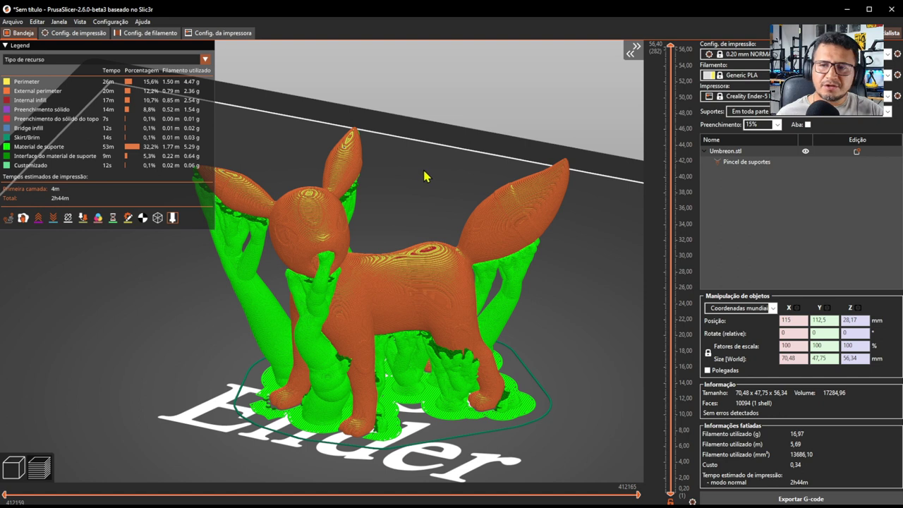
scroll(387, 179, down, 4)
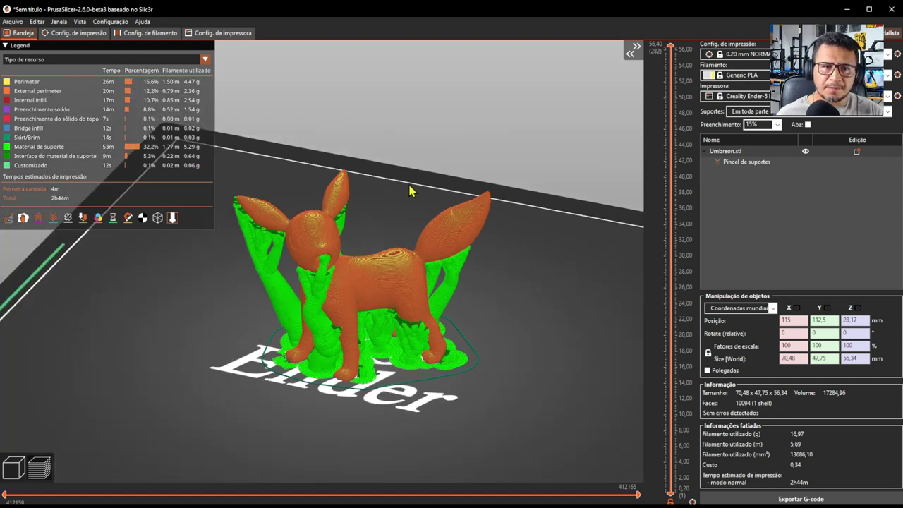
drag(407, 182, 353, 200)
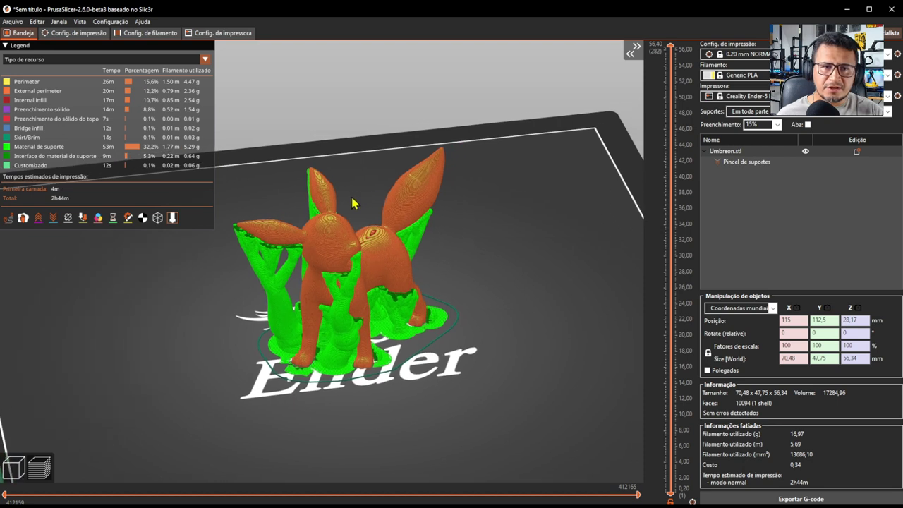
scroll(353, 200, up, 1)
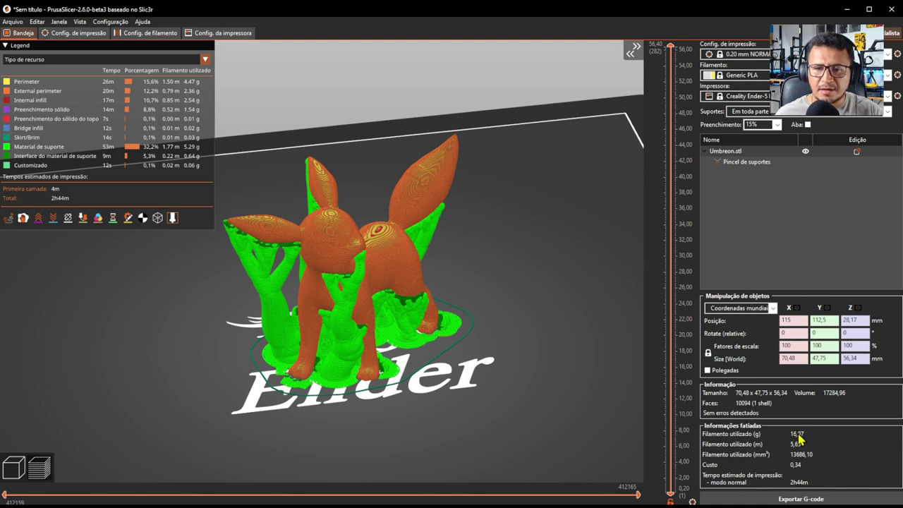
drag(515, 308, 498, 304)
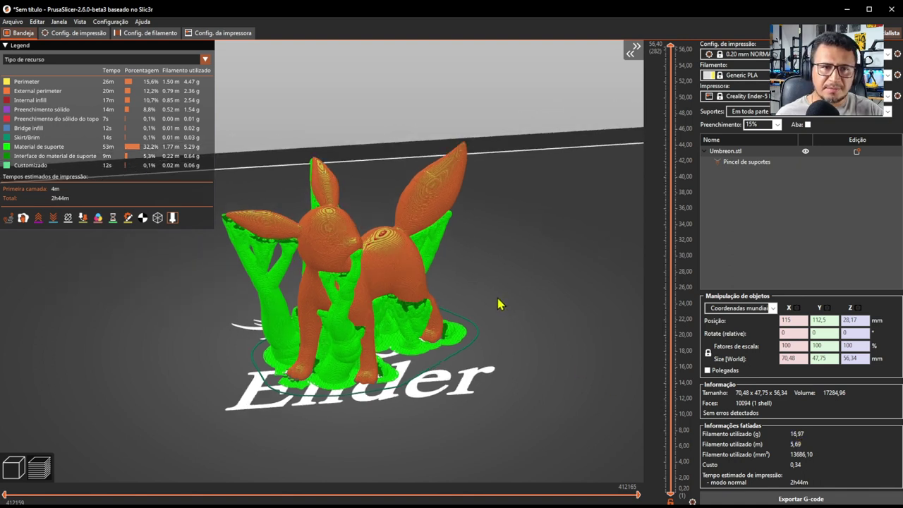
Set the support style to Grade in the print settings and slice the Umbreon model for comparison.
click(83, 33)
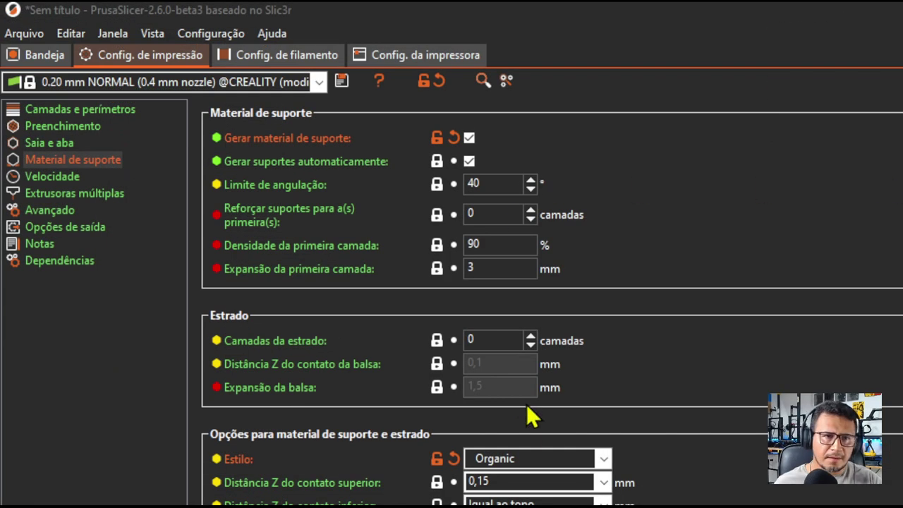
click(604, 460)
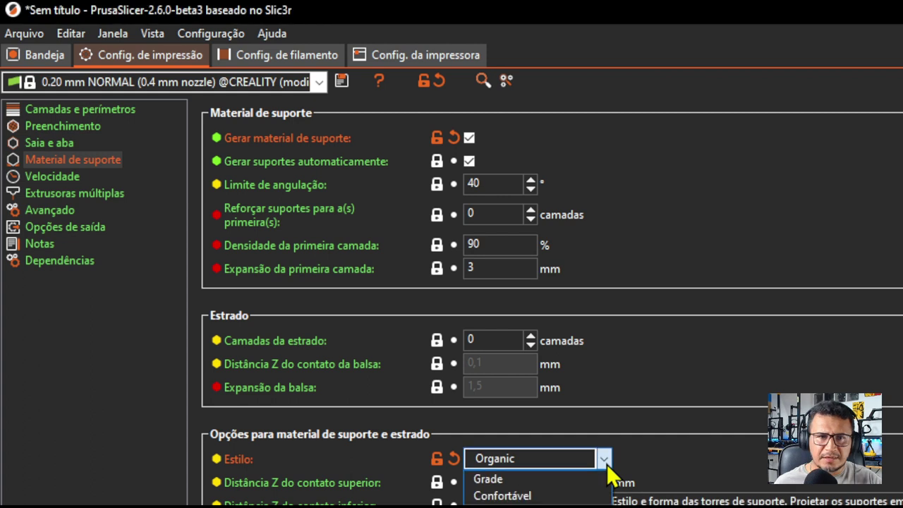
click(507, 480)
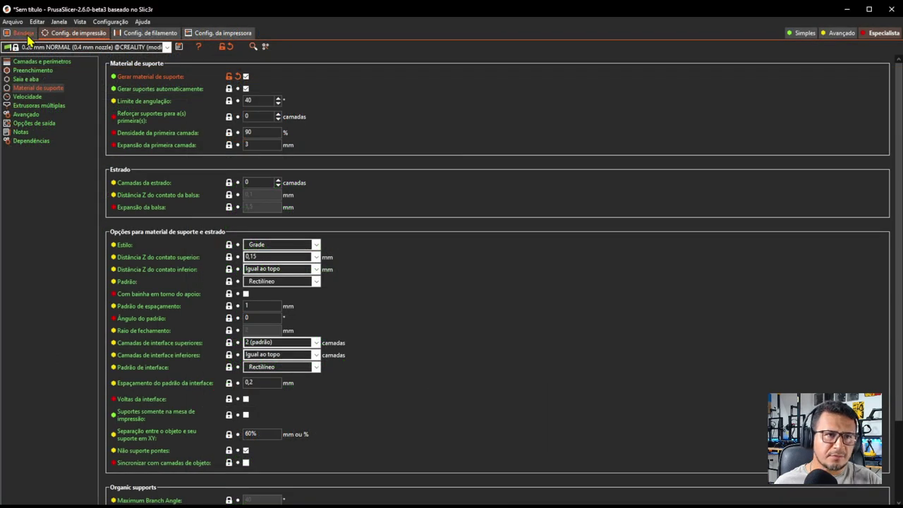
click(25, 35)
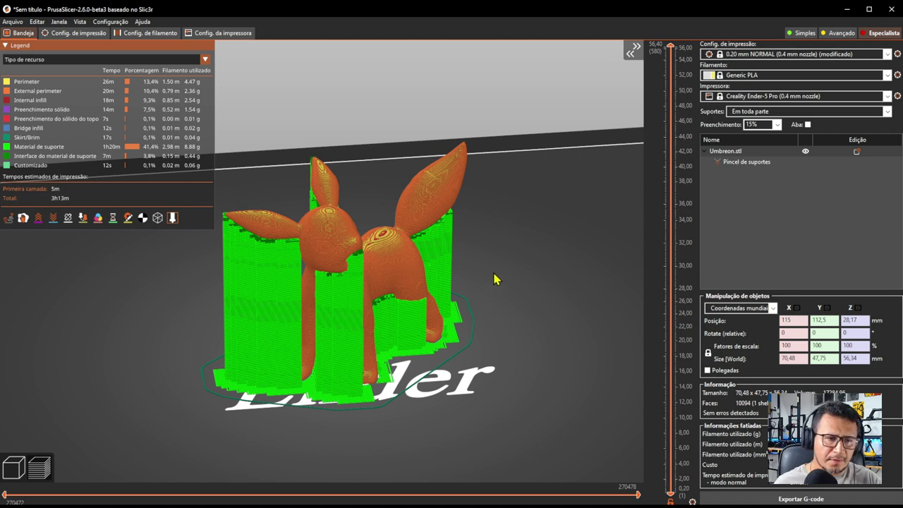
drag(497, 276, 498, 274)
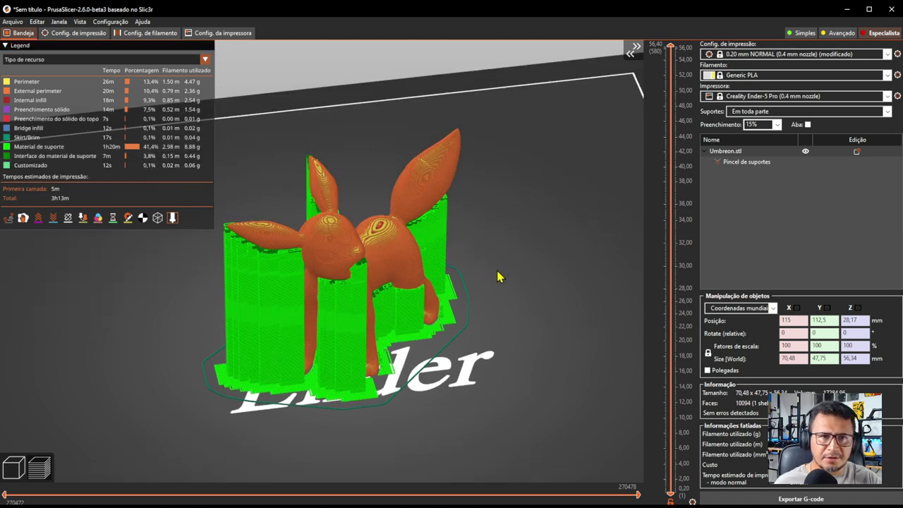
Set the support style to Confortável in the print settings and slice the Umbreon model again.
click(80, 33)
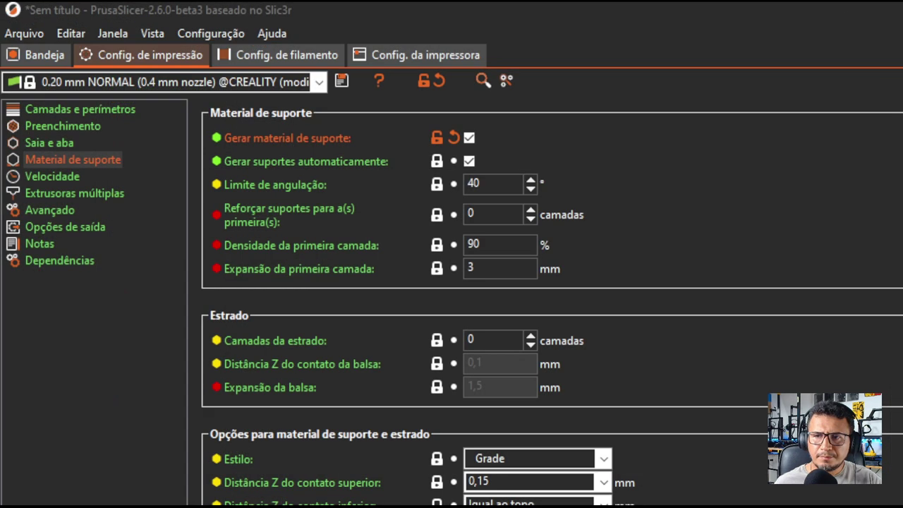
click(603, 459)
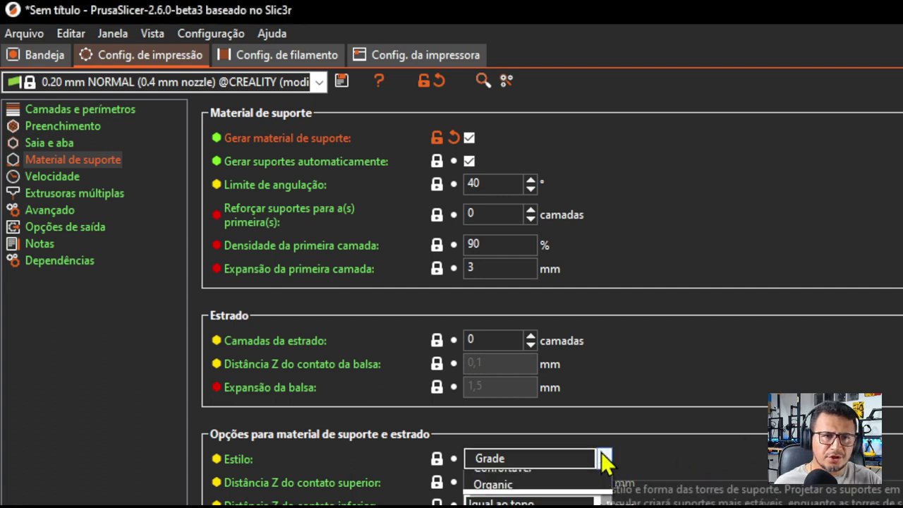
click(557, 496)
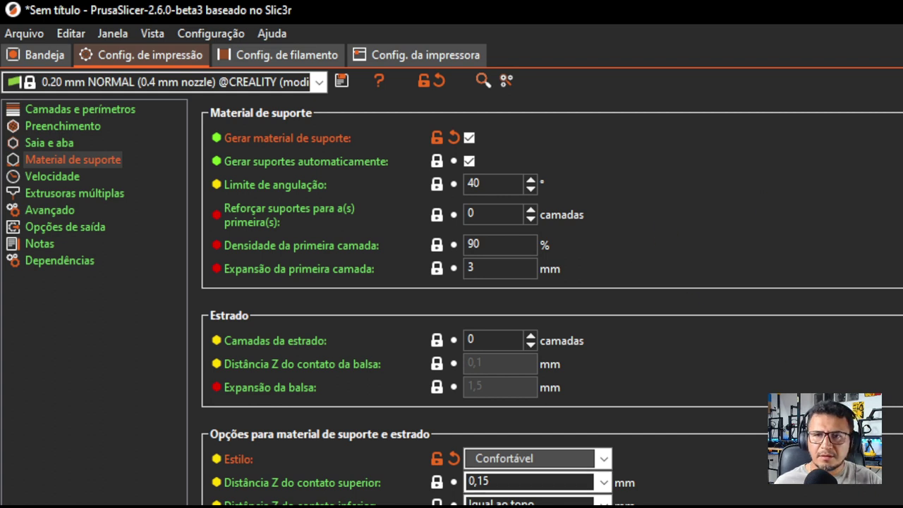
click(44, 54)
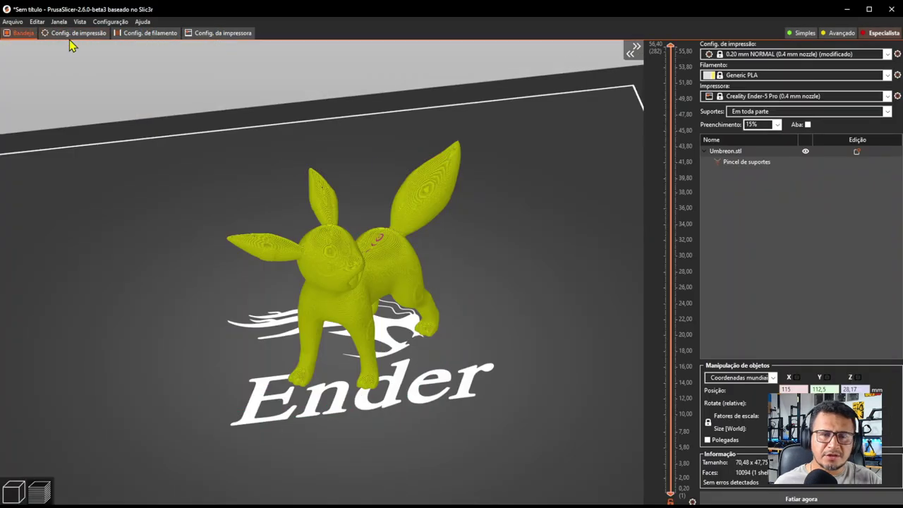
click(798, 498)
Examine the Confortável supports under the Umbreon's ears, chin, belly and tail from several angles and distances.
drag(558, 333, 451, 338)
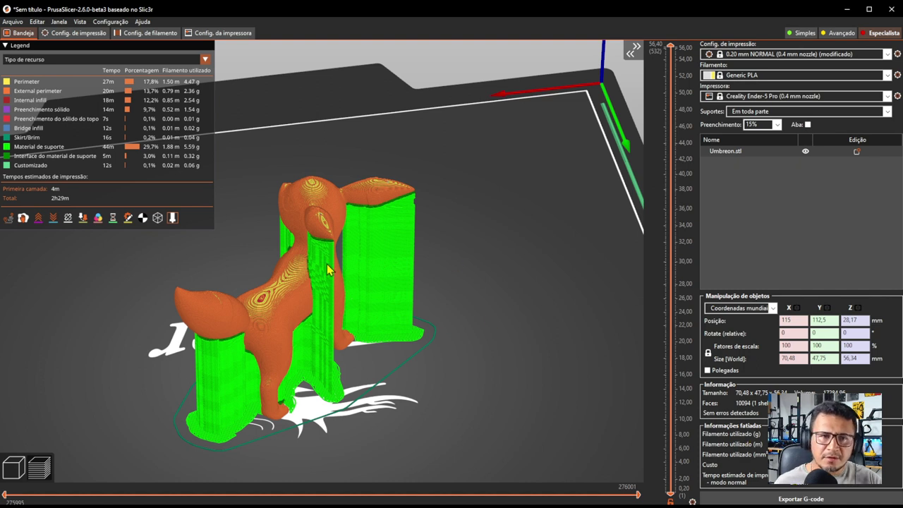
scroll(306, 256, up, 5)
drag(501, 388, 557, 396)
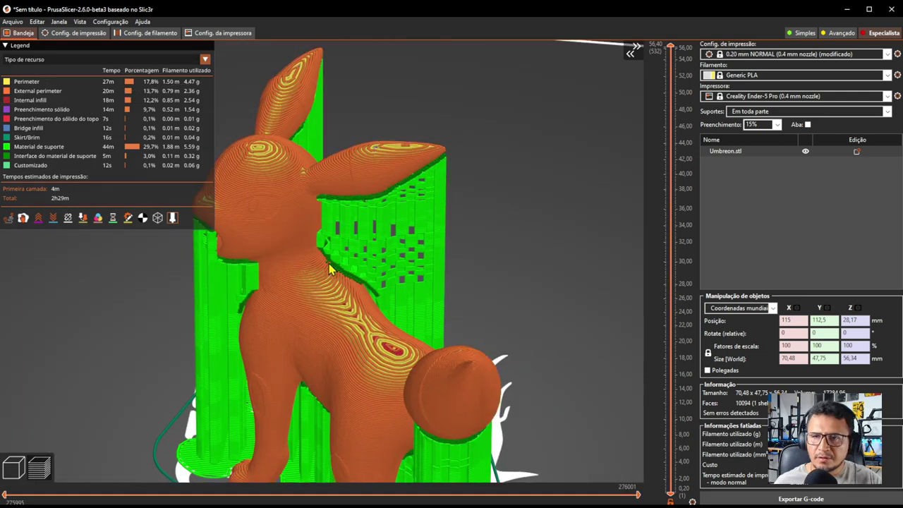
drag(366, 285, 562, 284)
drag(306, 257, 547, 280)
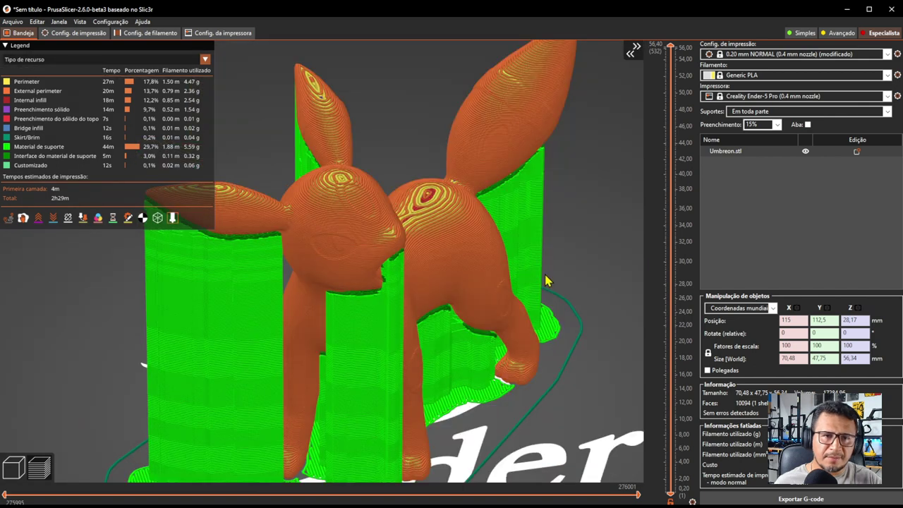
scroll(546, 265, down, 3)
scroll(543, 255, up, 1)
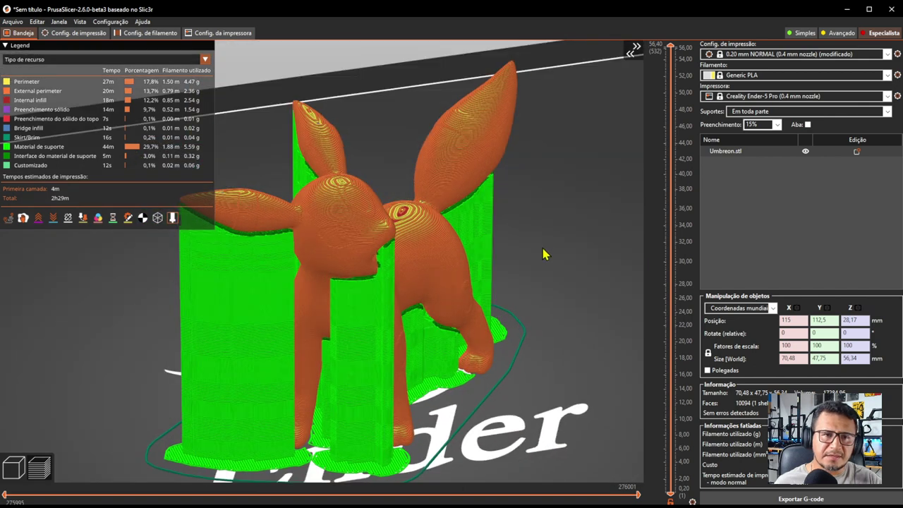
drag(570, 268, 572, 266)
scroll(558, 259, down, 2)
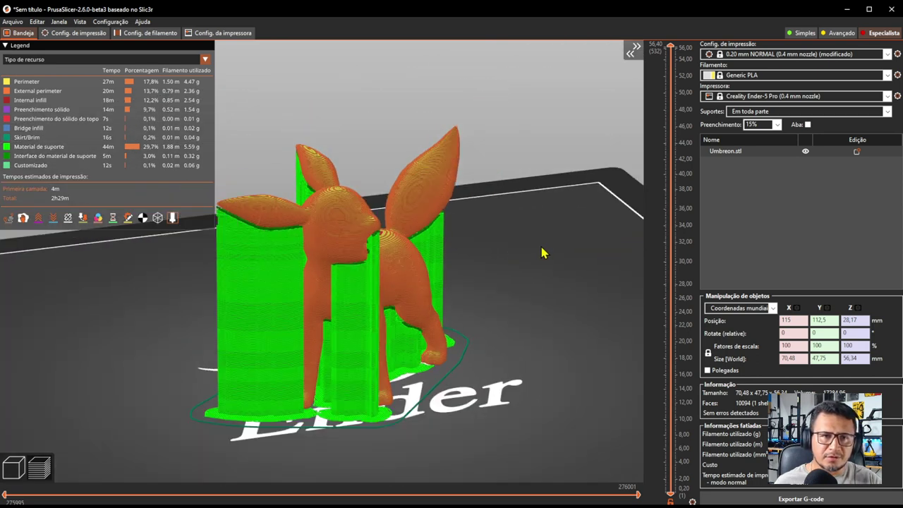
scroll(536, 267, up, 2)
scroll(531, 267, down, 2)
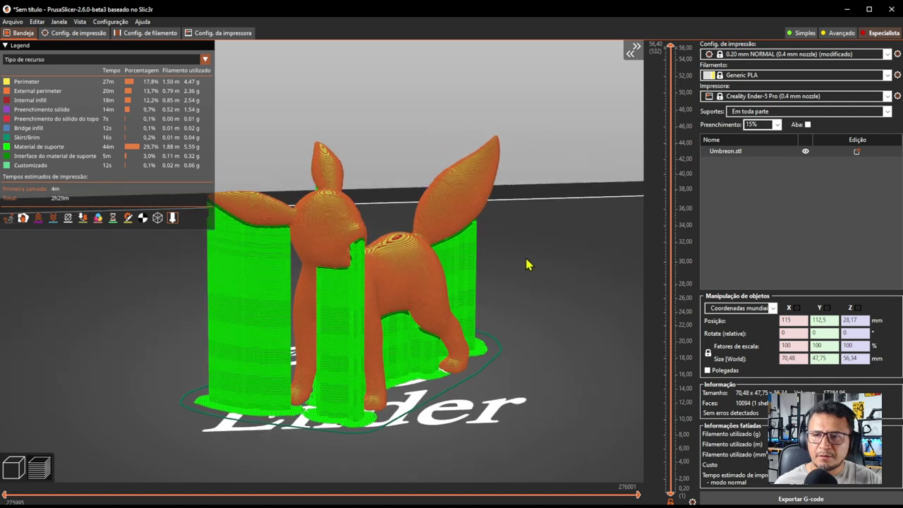
scroll(536, 265, up, 3)
drag(562, 295, 536, 264)
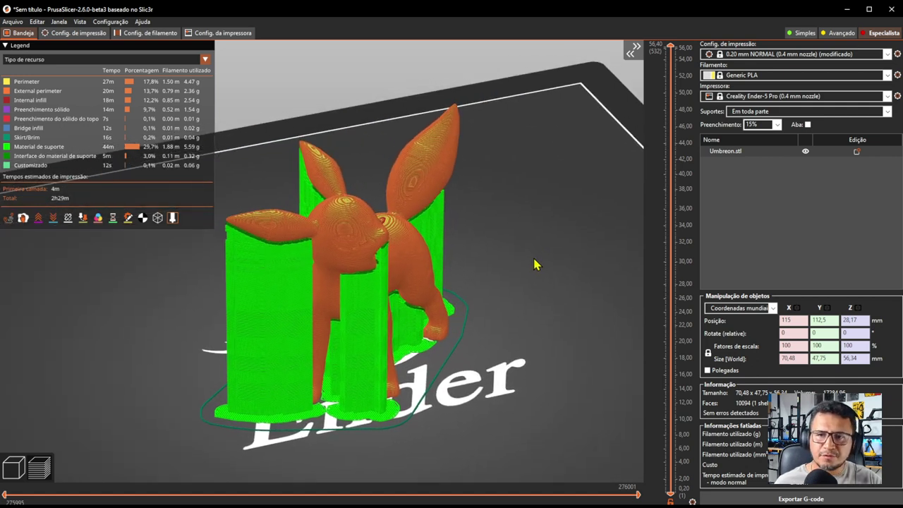
scroll(524, 268, up, 1)
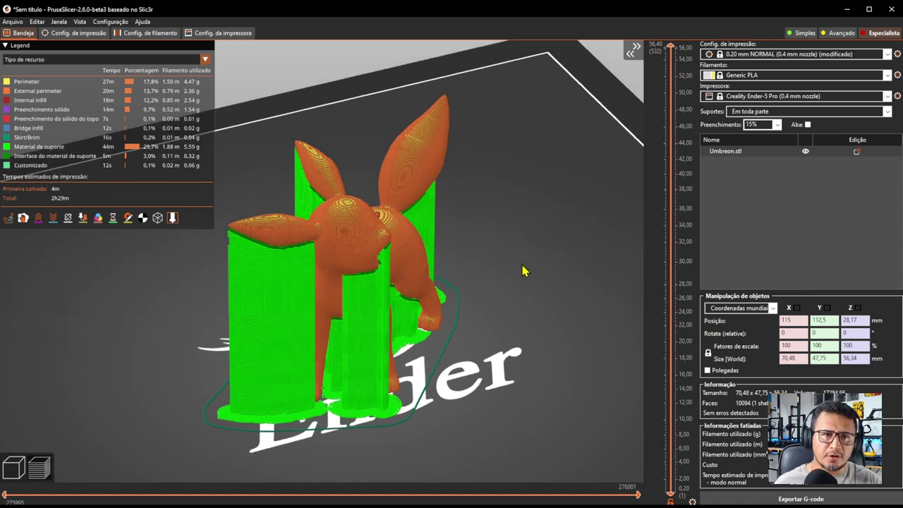
drag(478, 244, 489, 242)
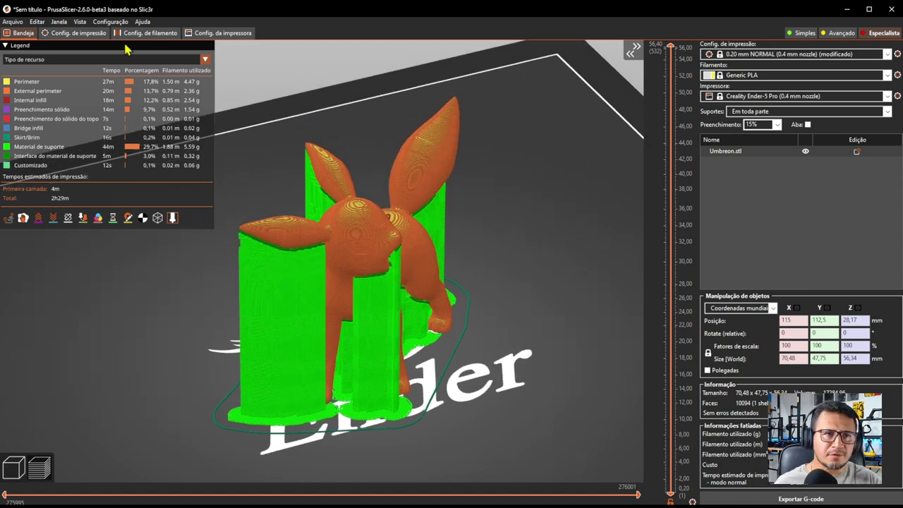
Examine the Organic supports parameters in the print settings, including the branch angles, Branch Diameter and the description of Branch Diameter with double walls.
click(60, 35)
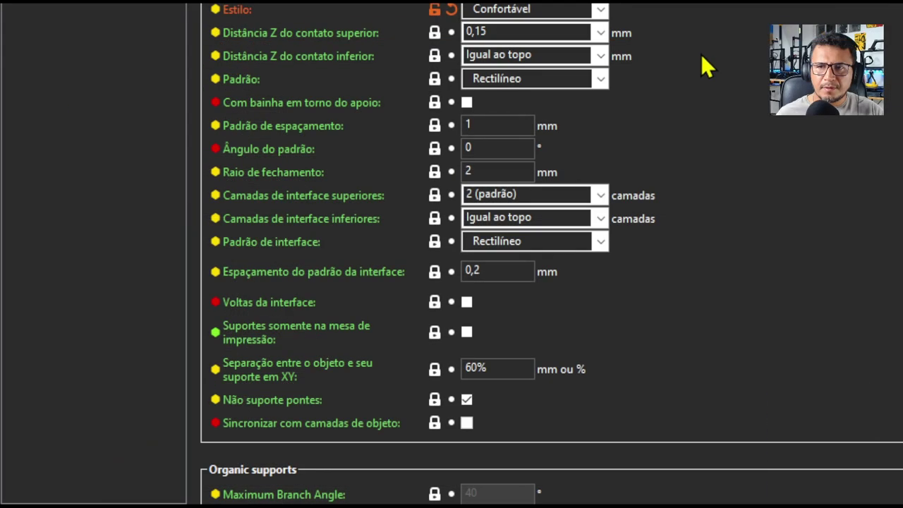
scroll(585, 127, down, 3)
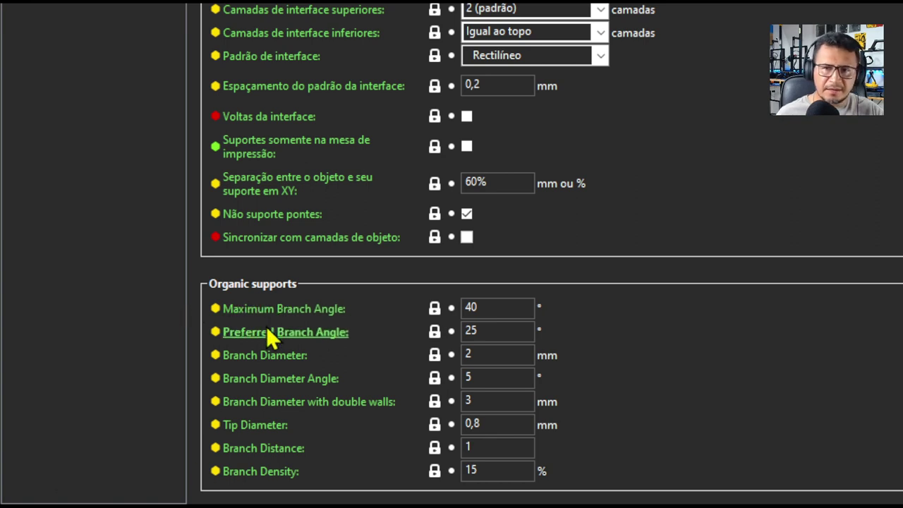
mouse_move(270, 337)
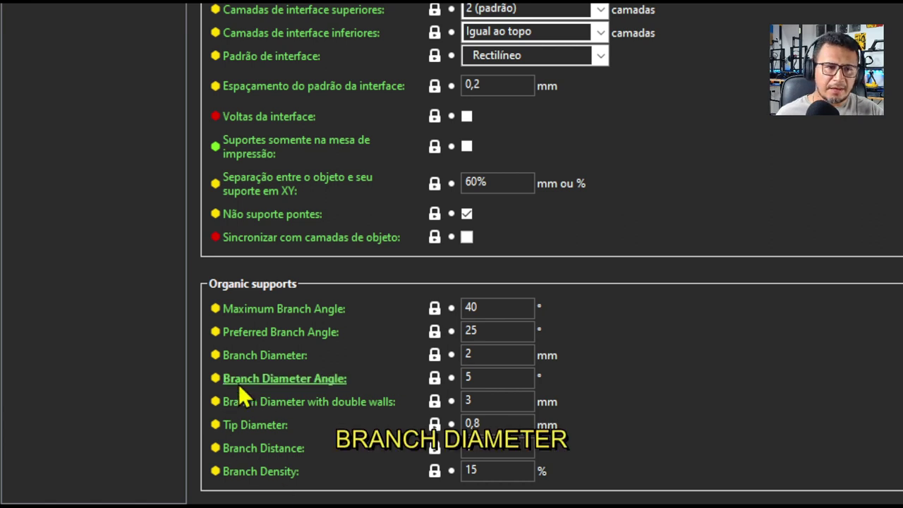
mouse_move(269, 362)
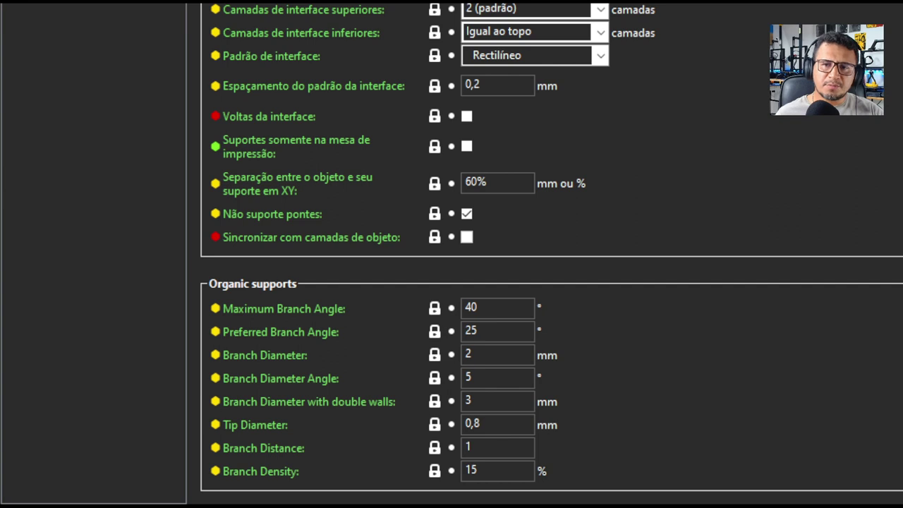
mouse_move(330, 409)
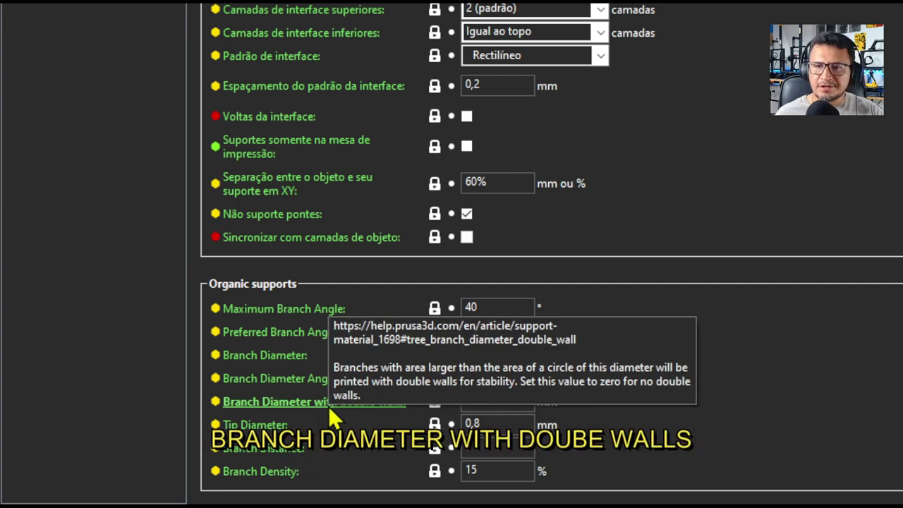